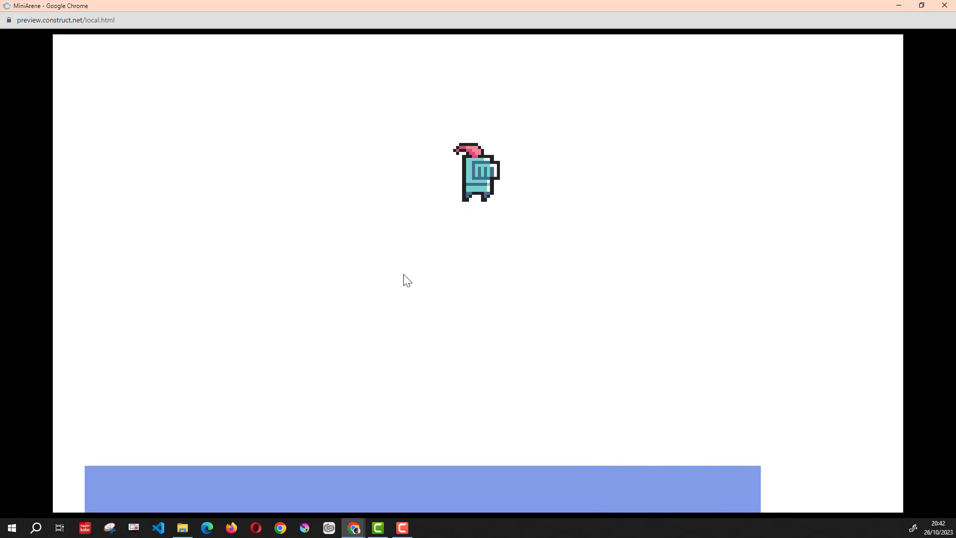
# Preview the Bac a Sable scene, test the hero's left and right movement and sword attack, and close the preview.
pyautogui.click(944, 6)
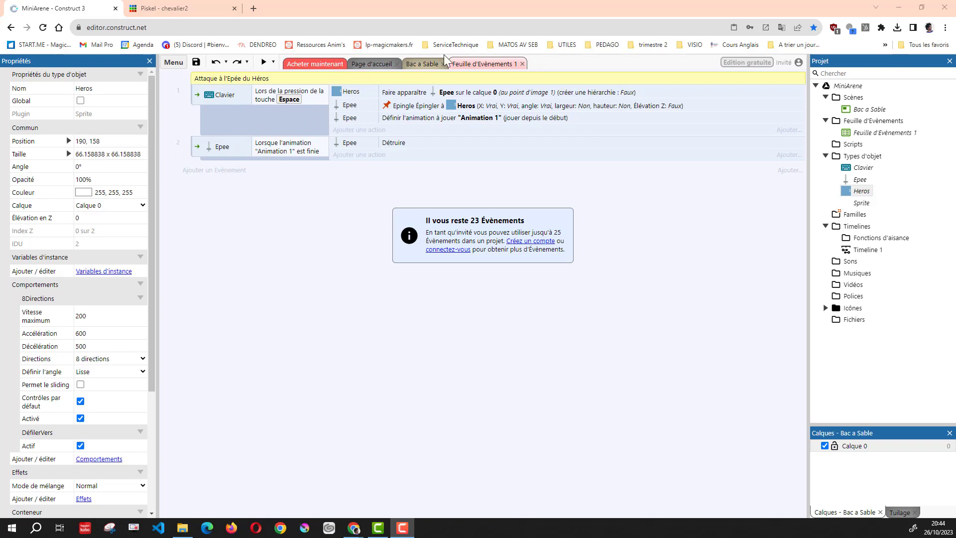
pyautogui.click(424, 65)
pyautogui.click(361, 305)
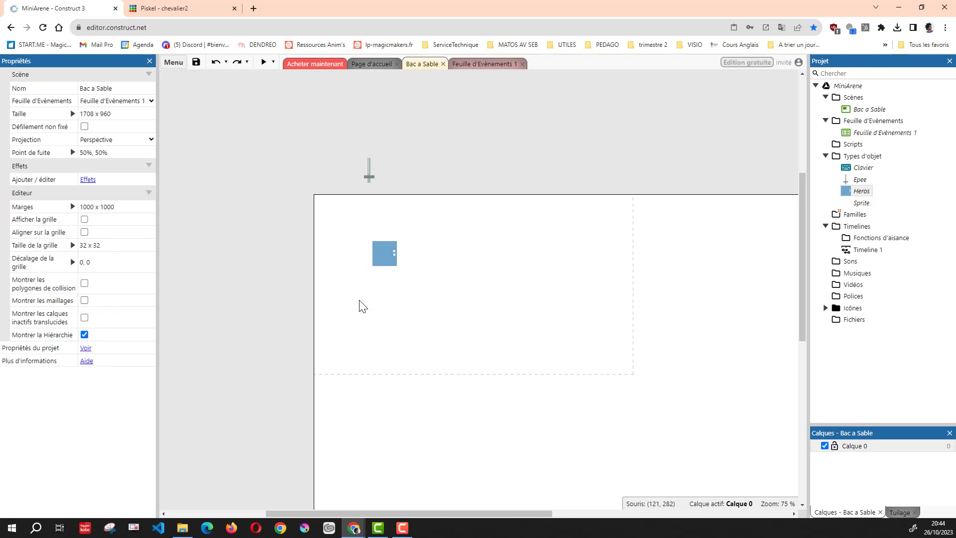
pyautogui.press('F5')
pyautogui.press('Right')
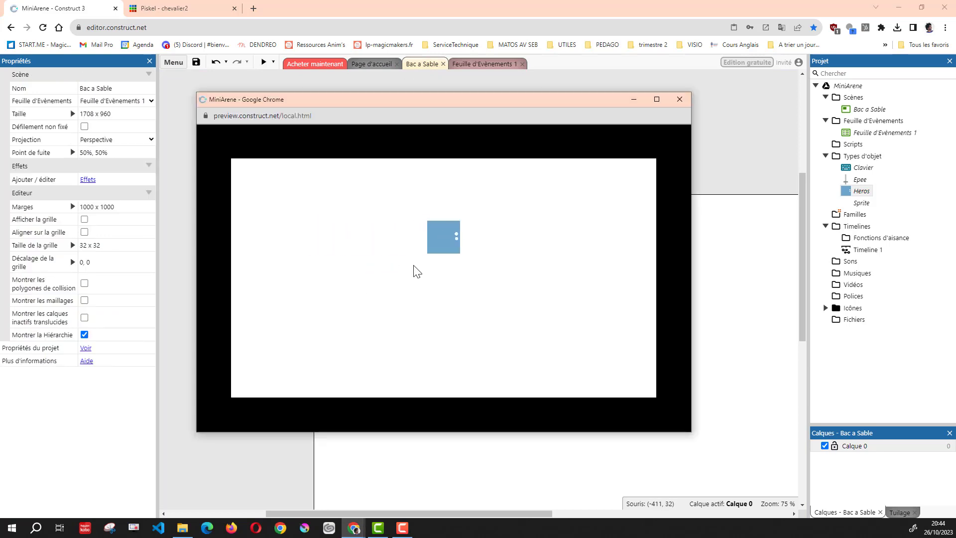
pyautogui.press('Left')
pyautogui.press('space')
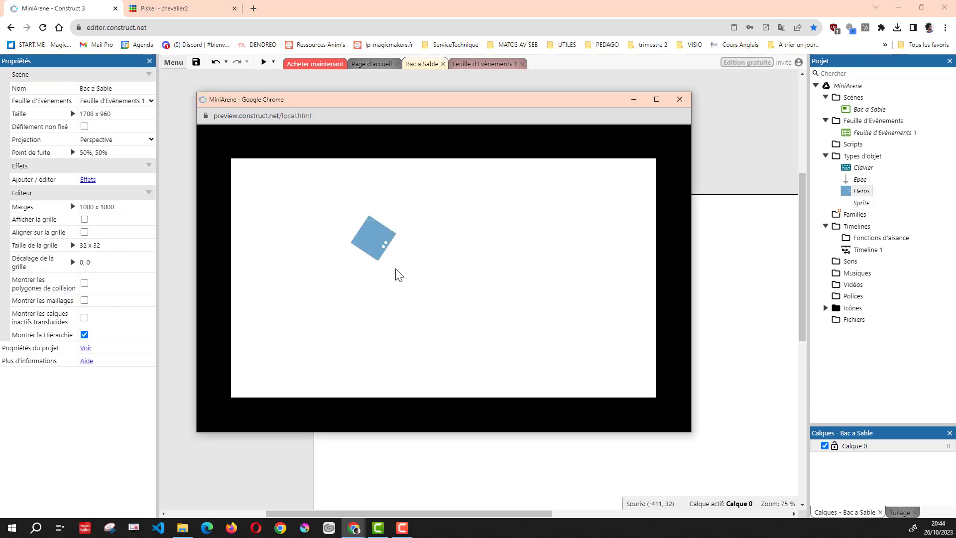
pyautogui.press('space')
pyautogui.click(679, 99)
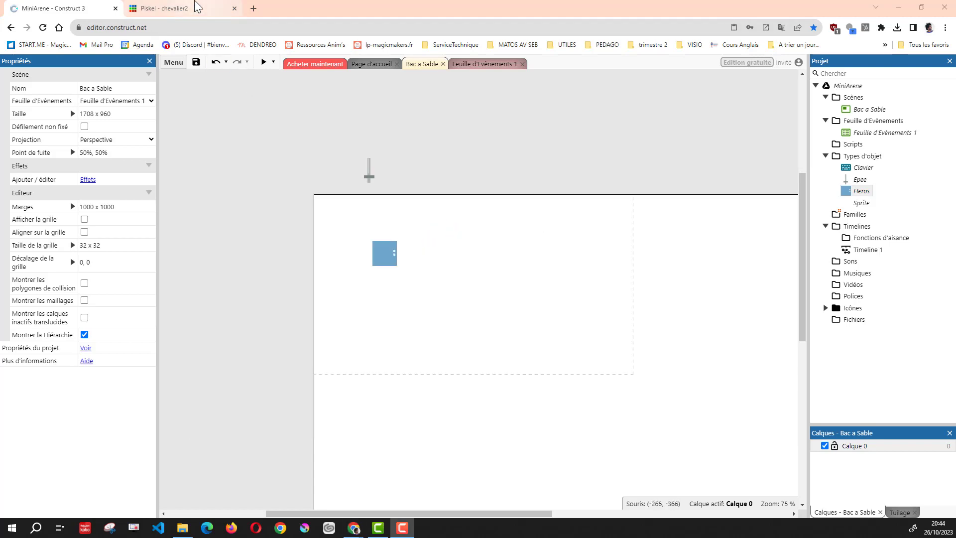
# Switch to Piskel, review the knight's four frames, and download them as a PNG spritesheet with 2 columns and 2 rows.
pyautogui.click(196, 7)
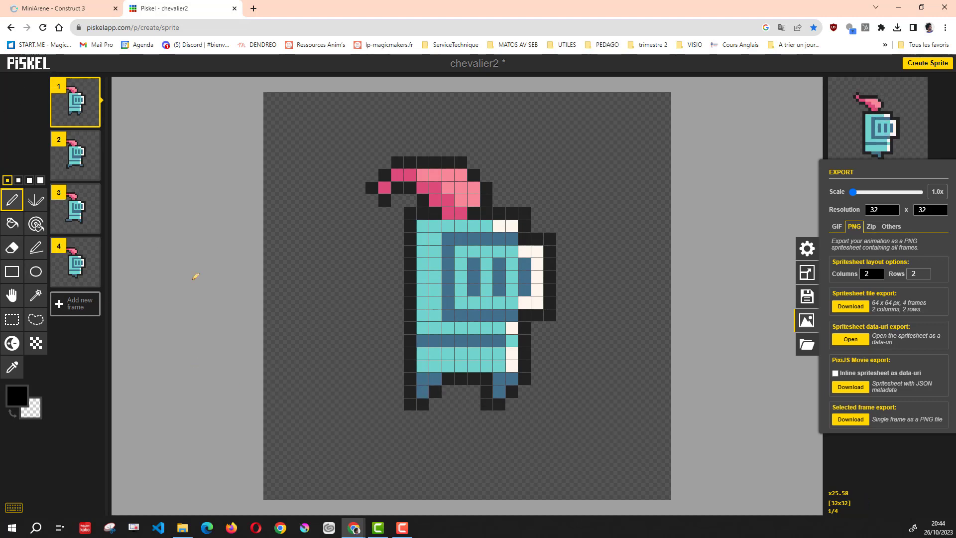
pyautogui.click(77, 157)
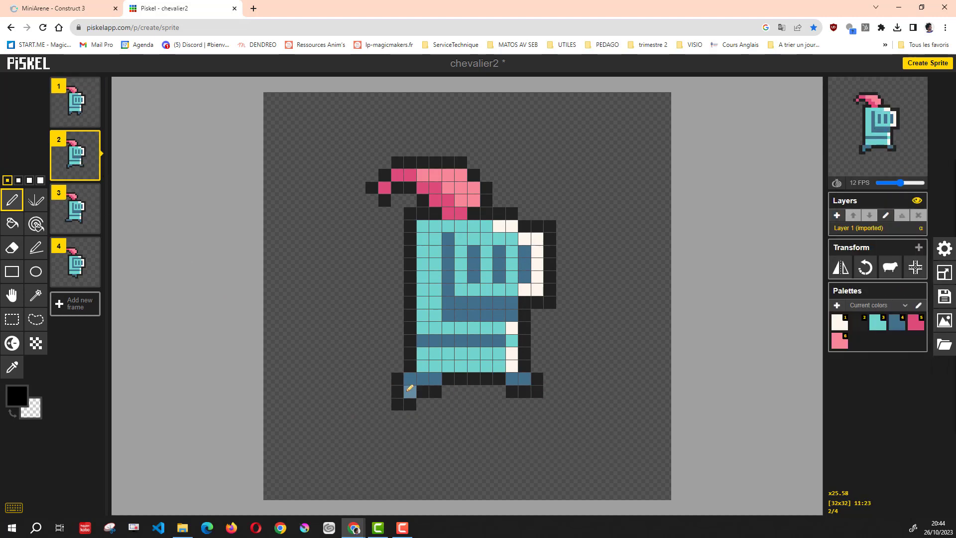
pyautogui.click(77, 209)
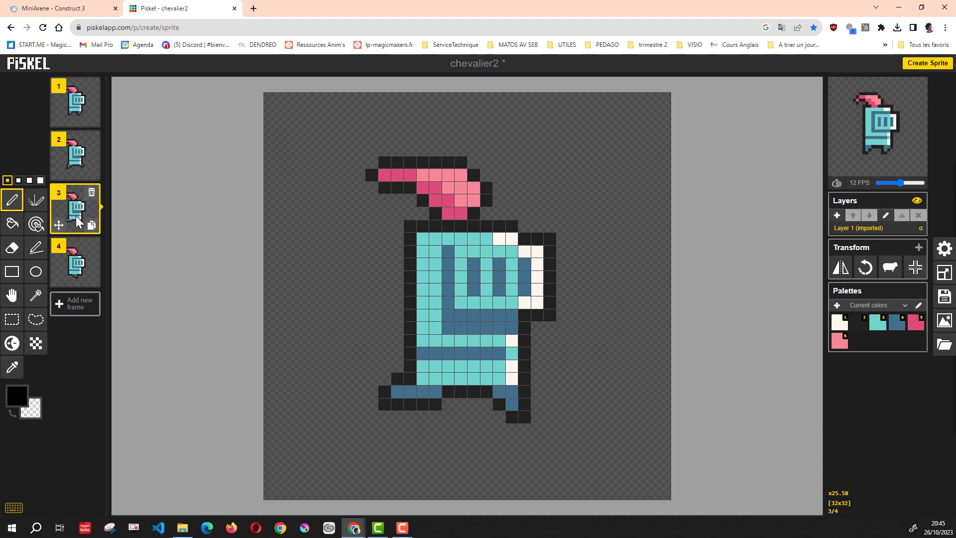
pyautogui.click(74, 262)
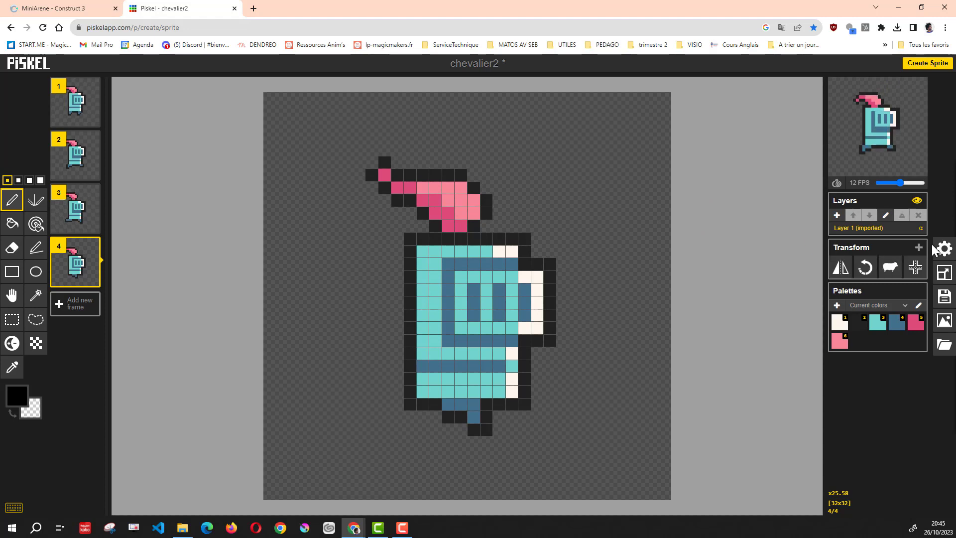
pyautogui.click(946, 330)
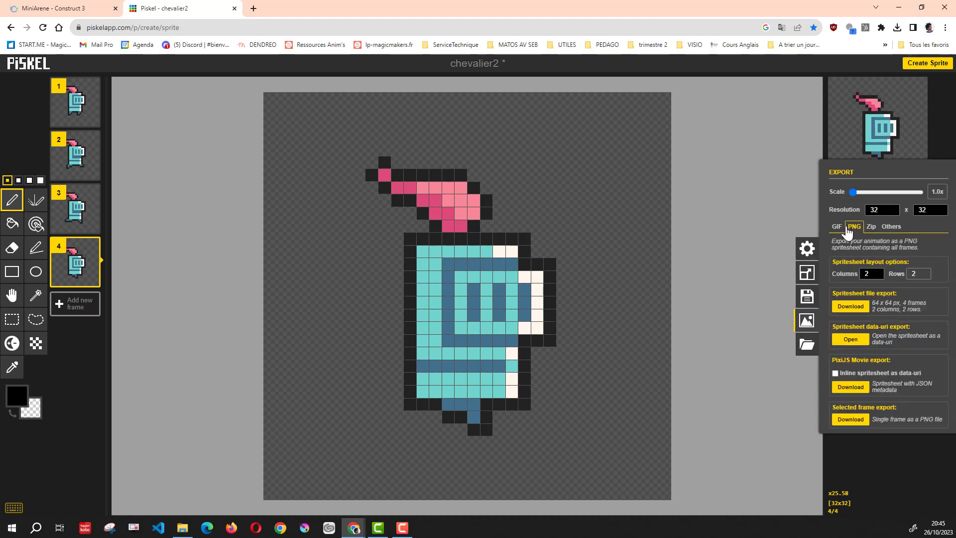
pyautogui.click(854, 307)
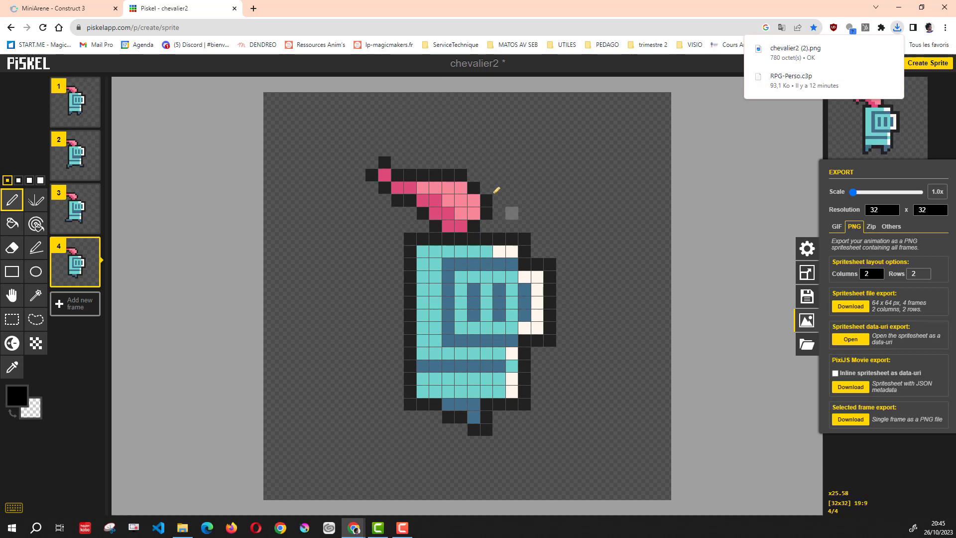
# Switch to Construct 3, edit the Heros sprite's animation, and load chevalier2 (2) from Téléchargements as a sprite strip.
pyautogui.click(50, 9)
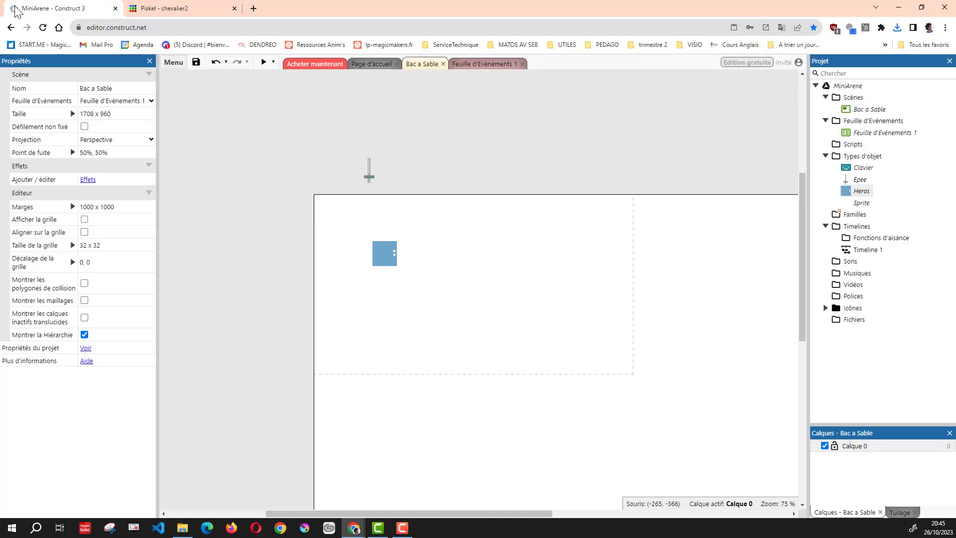
pyautogui.doubleClick(385, 255)
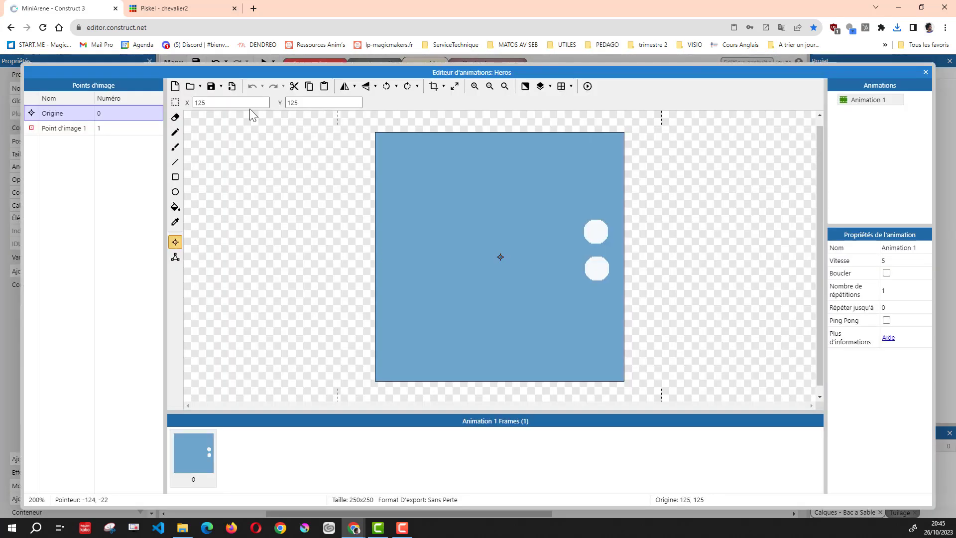
pyautogui.click(205, 456)
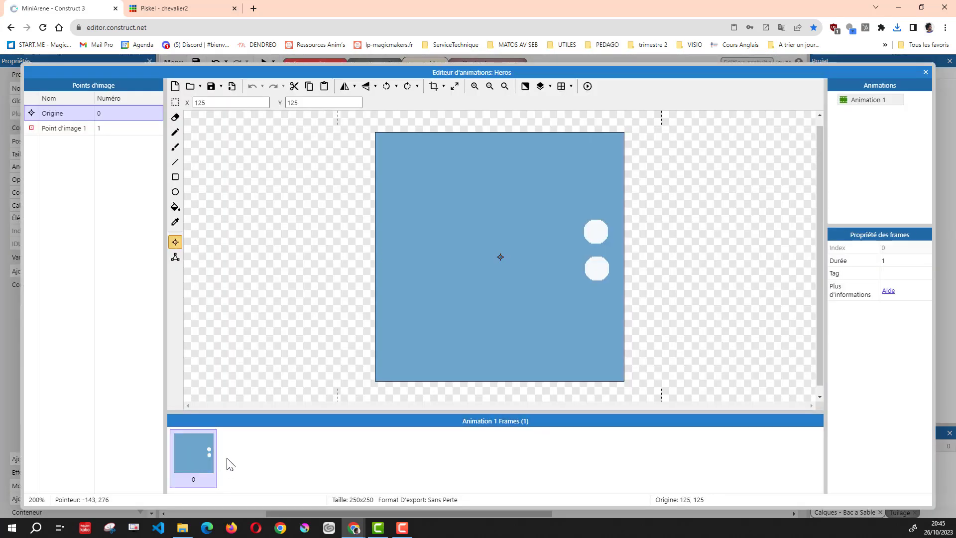
pyautogui.rightClick(282, 464)
pyautogui.moveTo(329, 432)
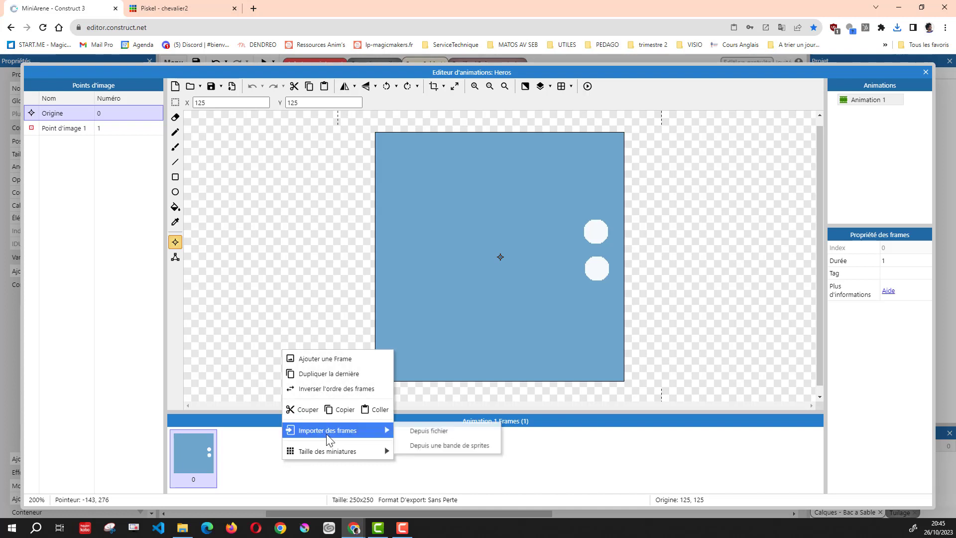
pyautogui.click(485, 446)
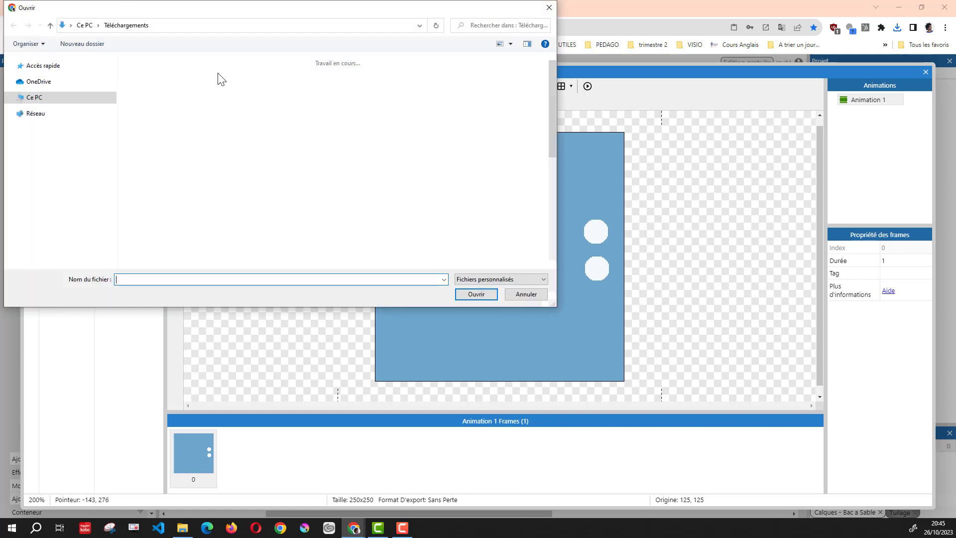
pyautogui.click(53, 91)
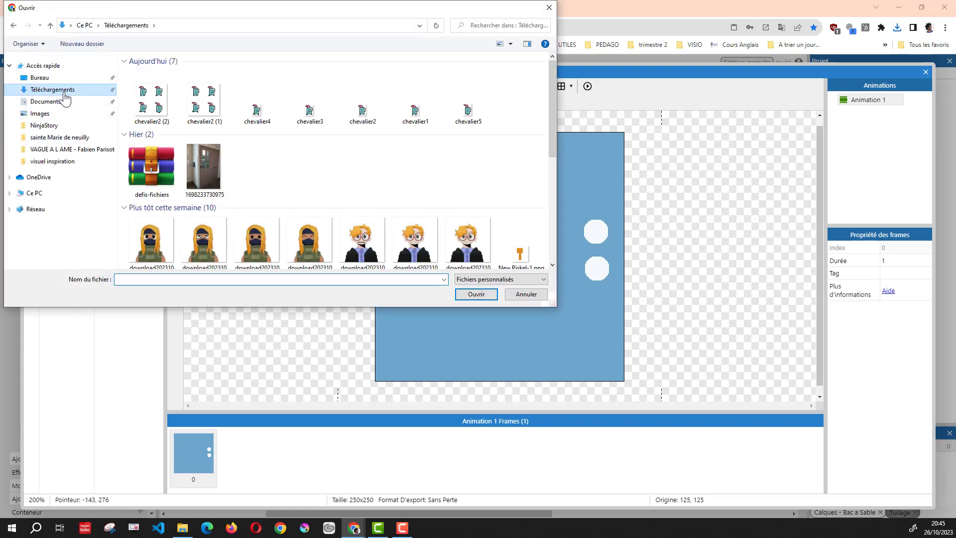
pyautogui.doubleClick(147, 86)
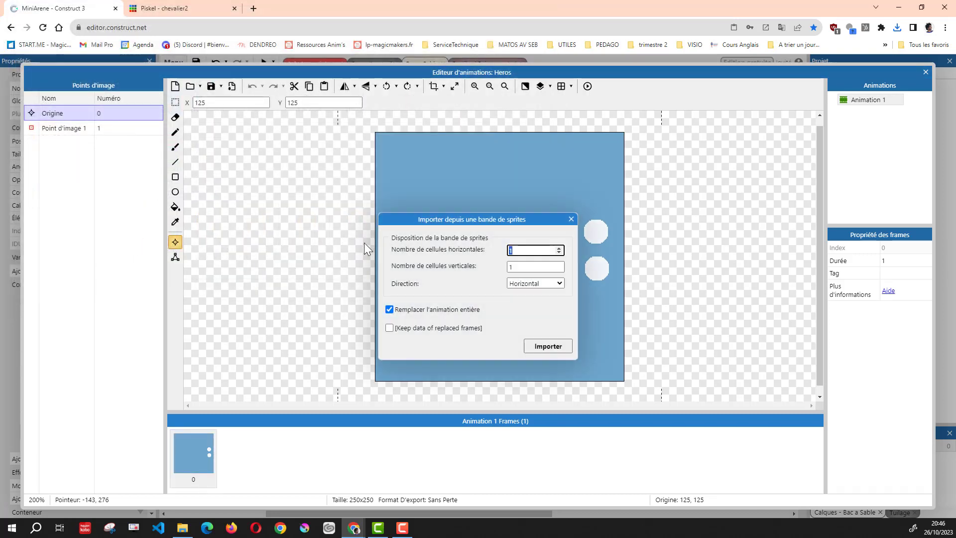
# Import the strip with 2 horizontal and 2 vertical cells, replacing the entire animation, and enable looping for Animation 1.
pyautogui.click(559, 247)
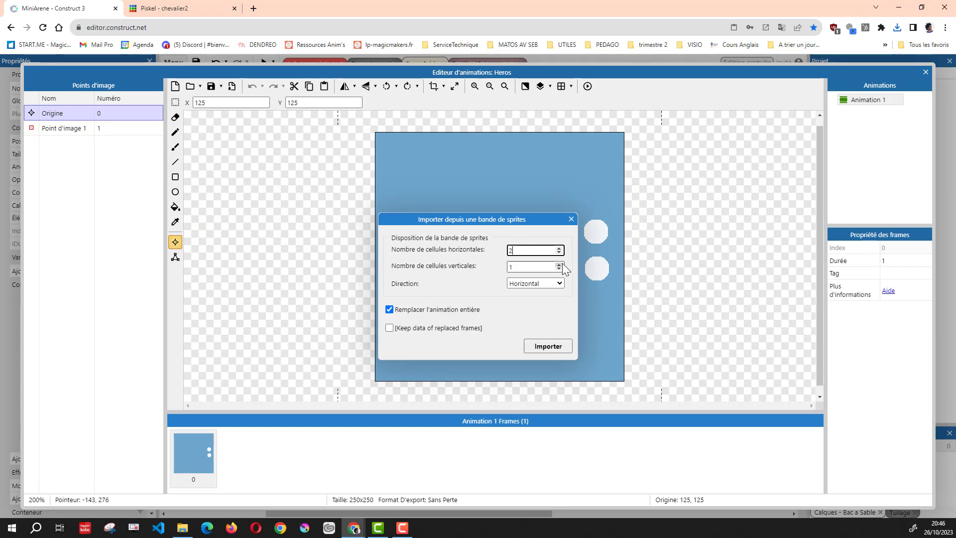
pyautogui.click(561, 264)
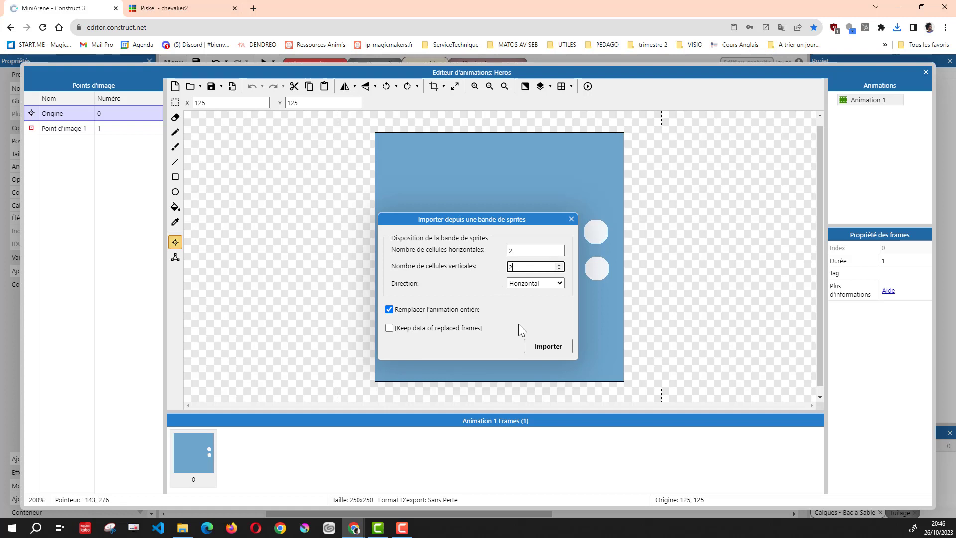
pyautogui.click(390, 309)
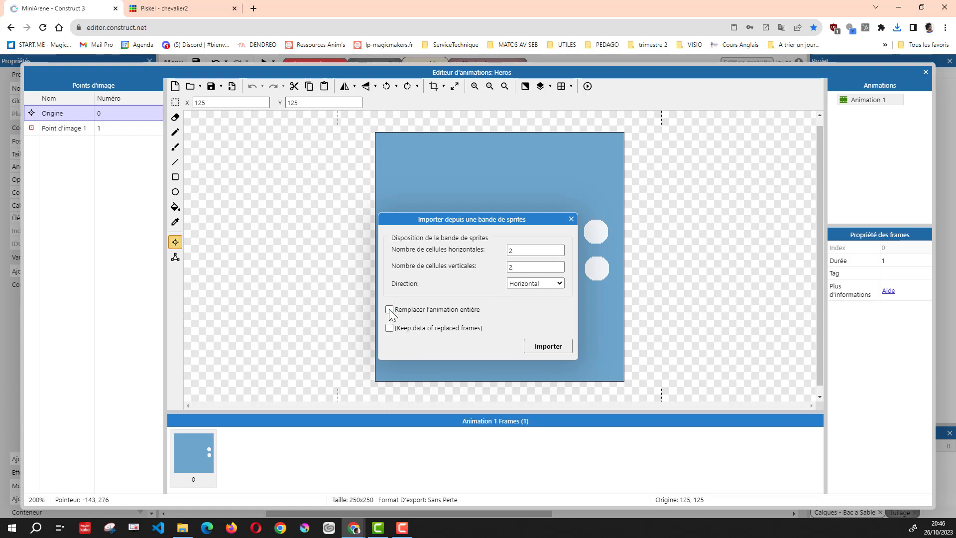
pyautogui.click(389, 309)
pyautogui.click(548, 346)
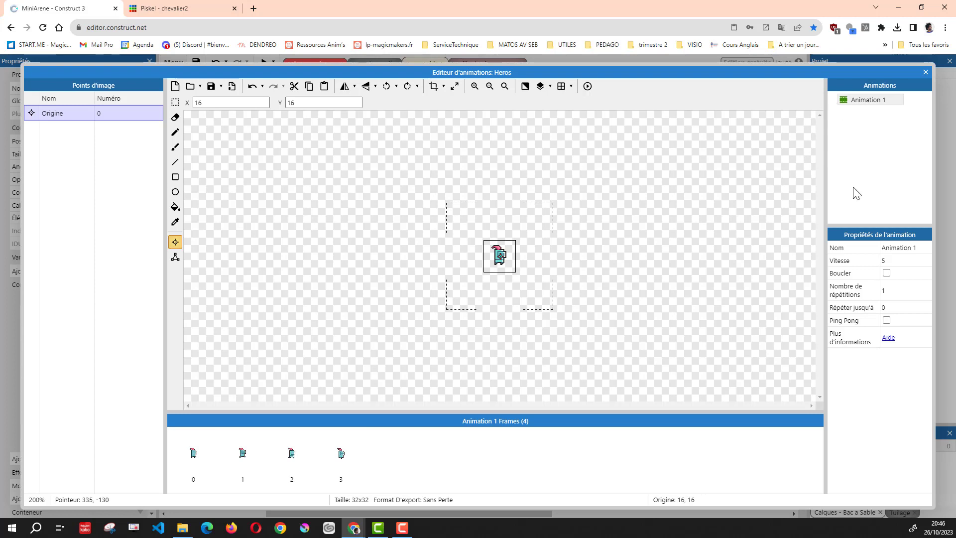
pyautogui.click(887, 273)
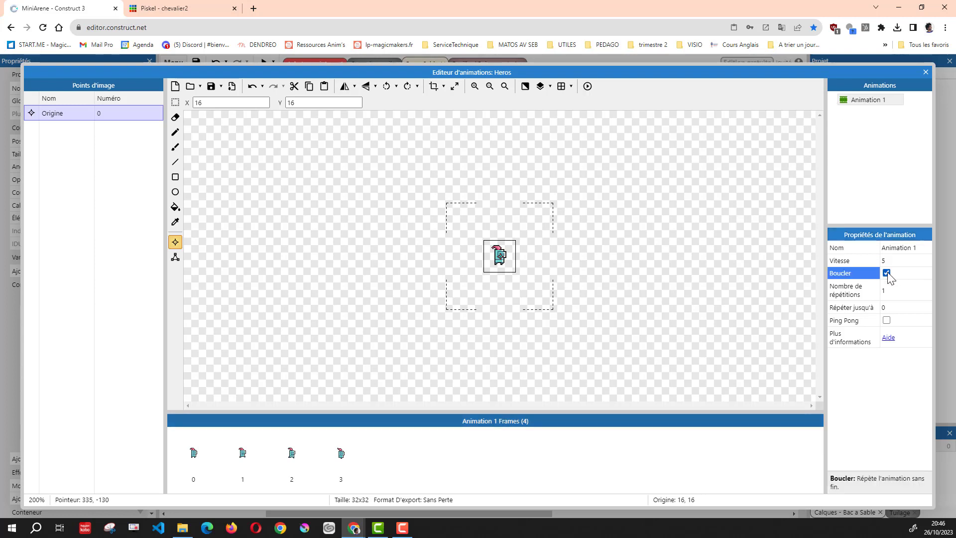
pyautogui.click(869, 100)
pyautogui.click(869, 100)
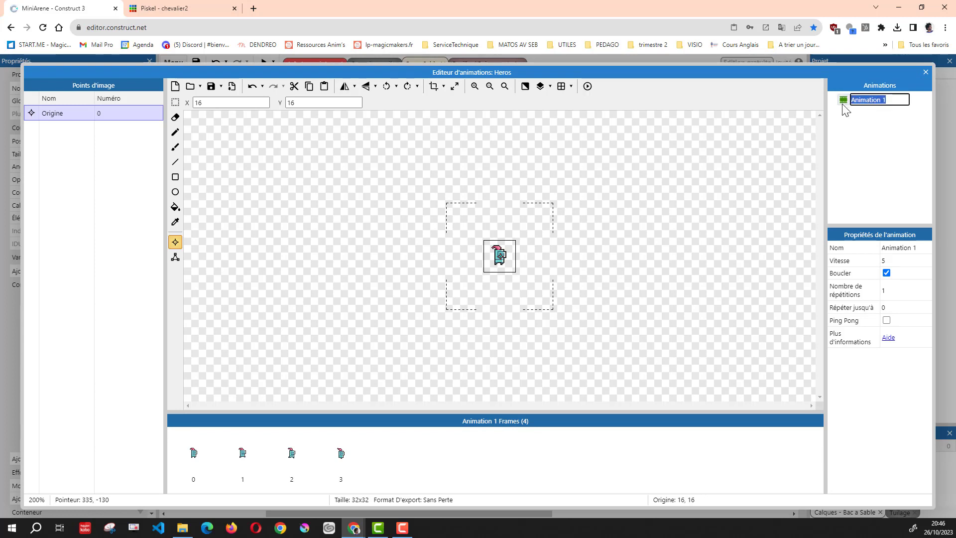
pyautogui.click(845, 105)
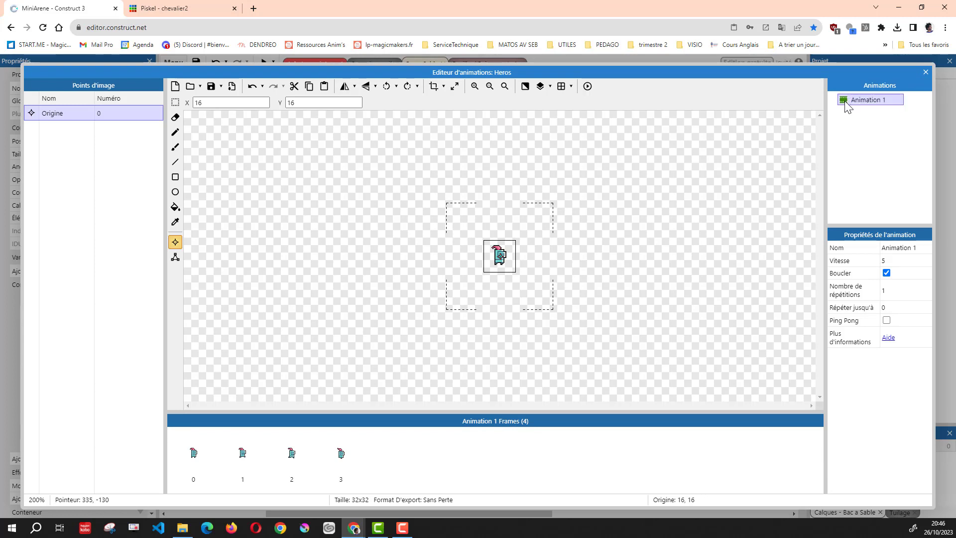
# Duplicate Animation 1 and its copy so that Heros has three identical animations.
pyautogui.rightClick(846, 105)
pyautogui.click(756, 106)
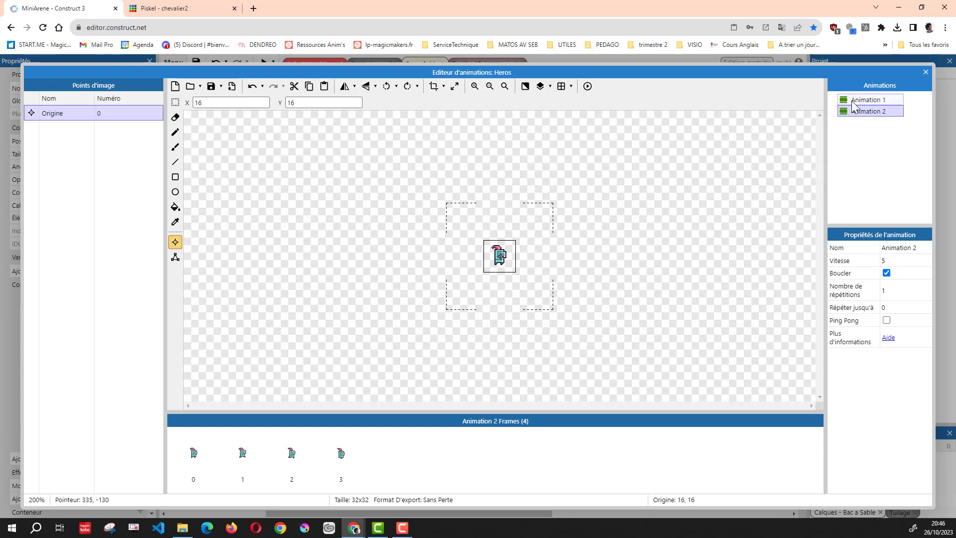
pyautogui.rightClick(847, 112)
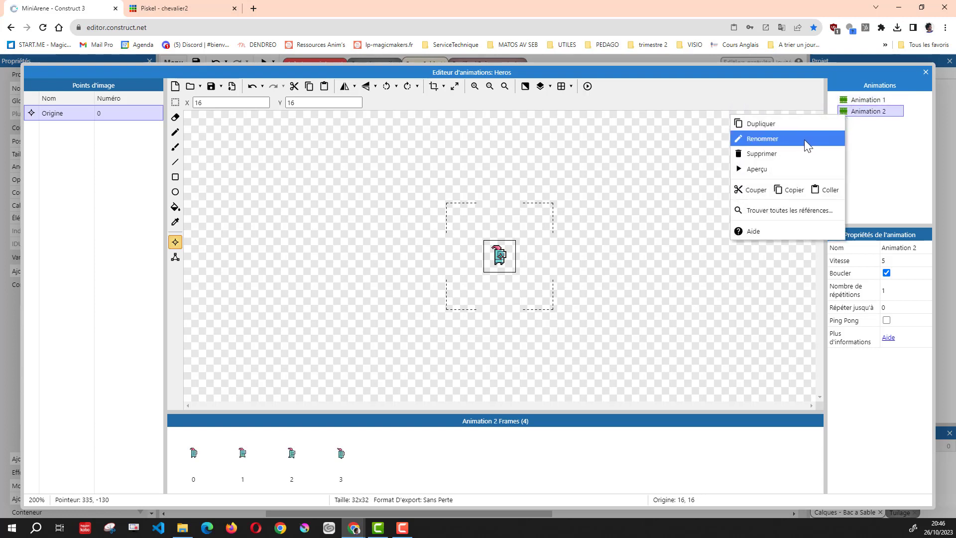
pyautogui.click(799, 124)
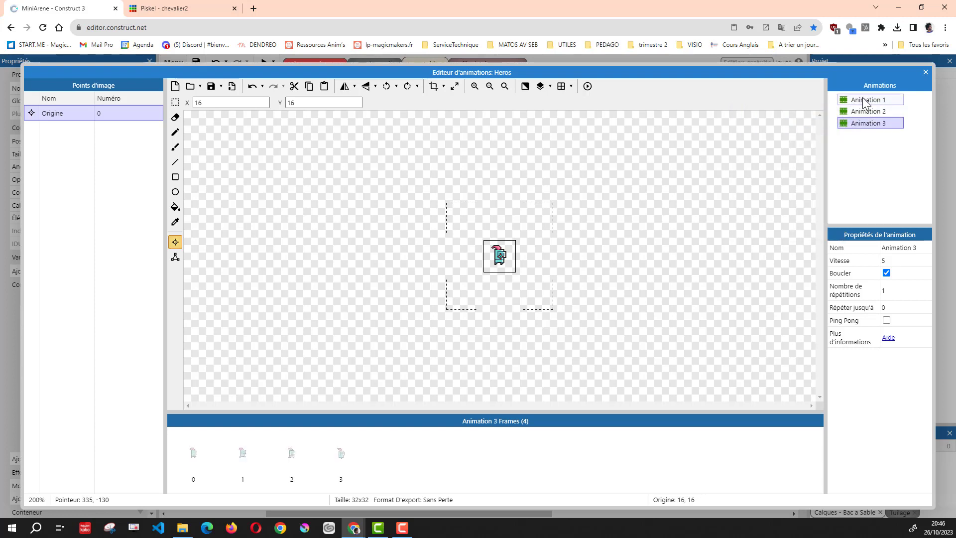
# Delete frames 1 to 3 from Animation 1, keeping only frame 0.
pyautogui.click(864, 101)
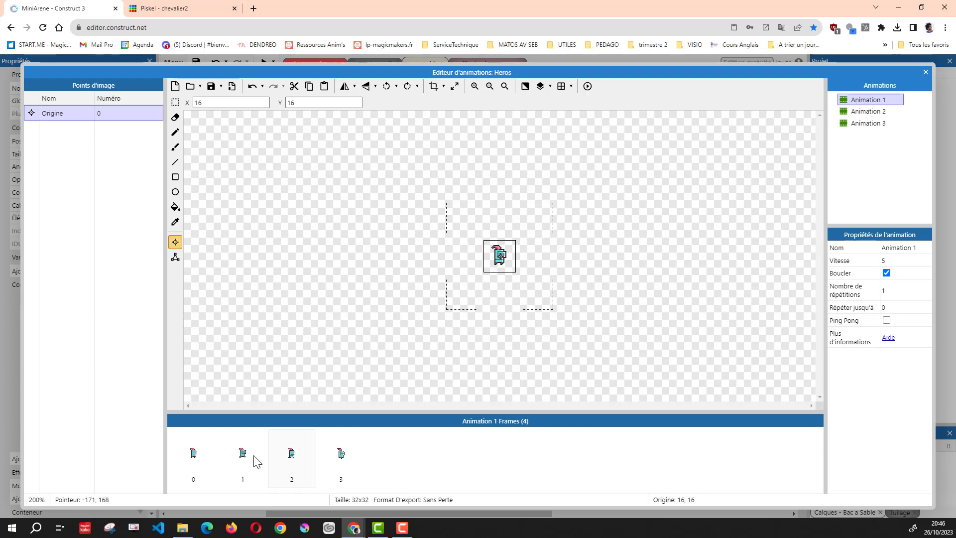
pyautogui.click(239, 456)
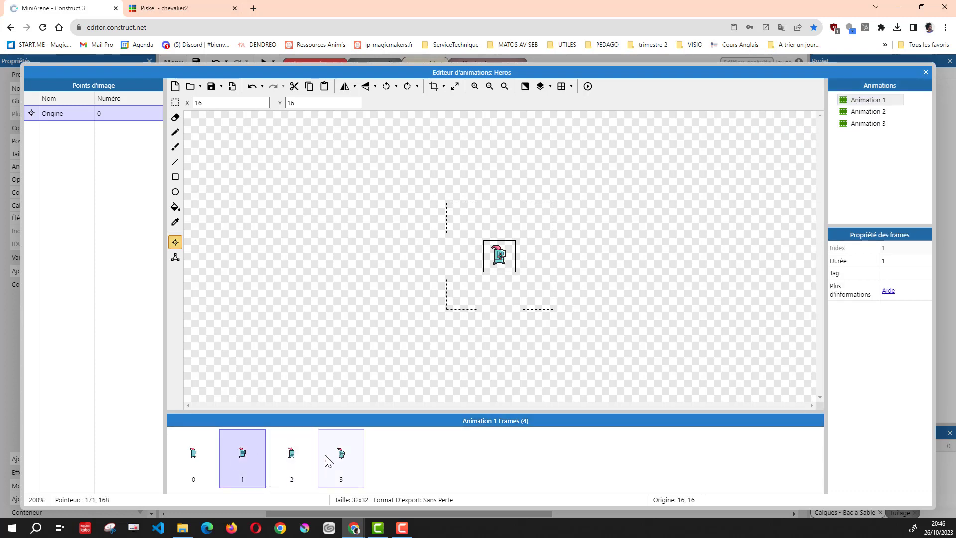
pyautogui.keyDown('shift'); pyautogui.click(342, 459); pyautogui.keyUp('shift')
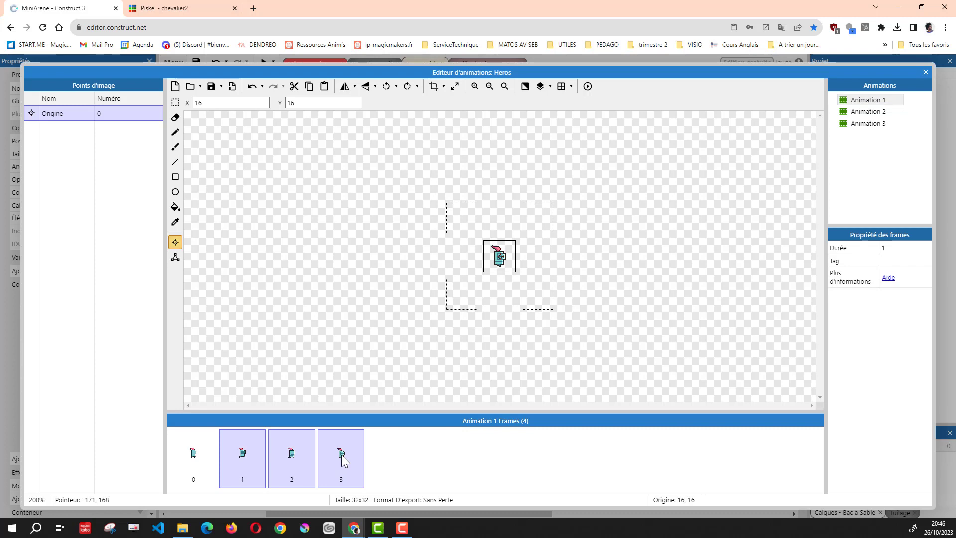
pyautogui.press('Delete')
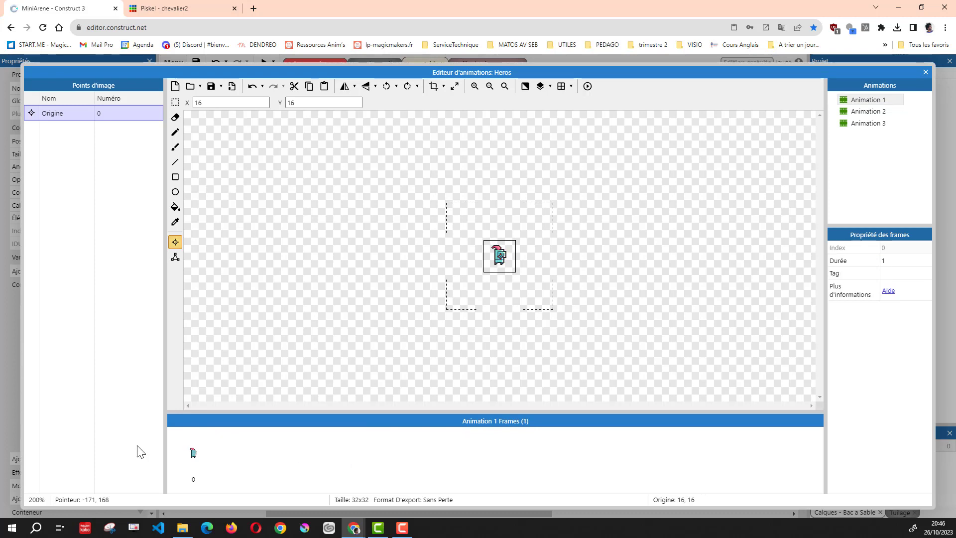
pyautogui.click(186, 453)
# Rename Animation 1 of the Heros sprite as Static.
pyautogui.rightClick(875, 103)
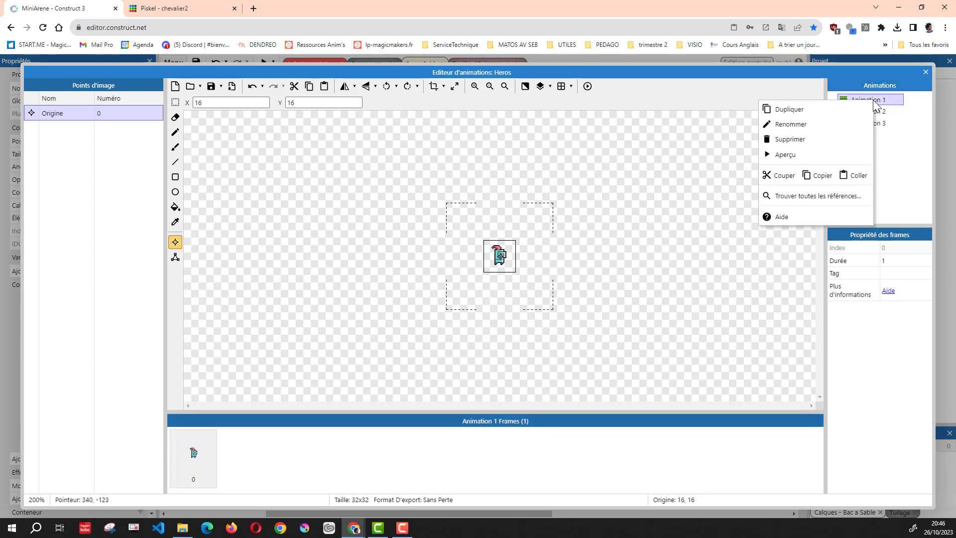
pyautogui.click(790, 125)
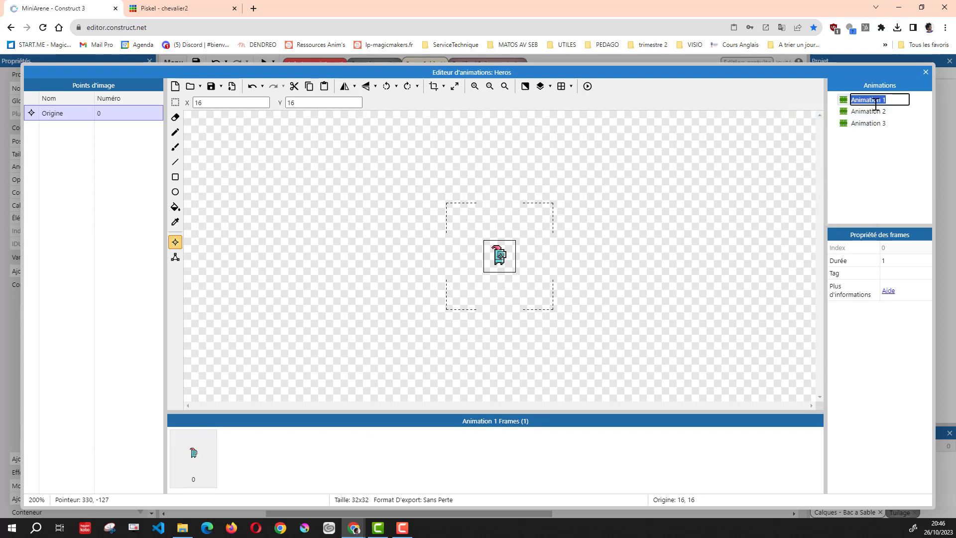
pyautogui.write('Static')
# Rename Animation 2 of the Heros sprite as Gauche.
pyautogui.click(865, 113)
pyautogui.rightClick(863, 116)
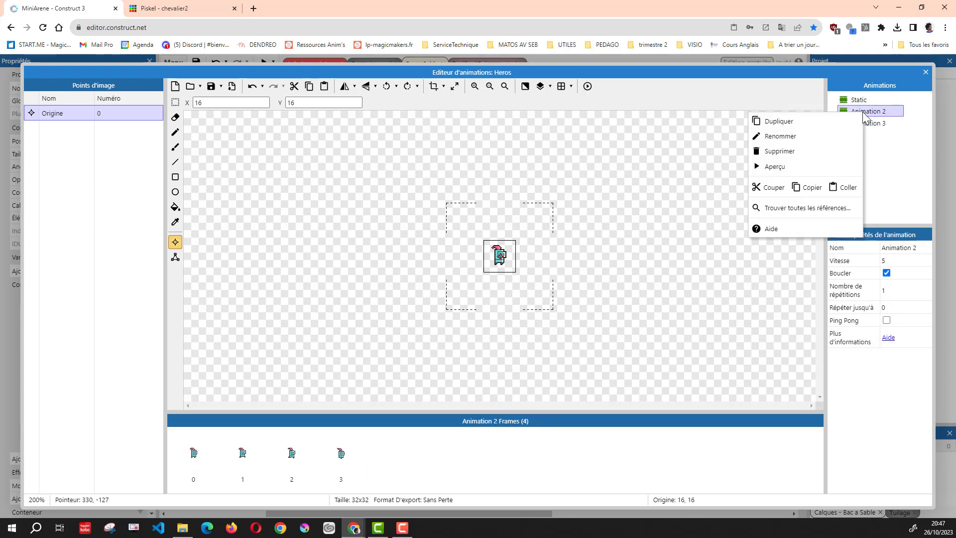
pyautogui.click(810, 136)
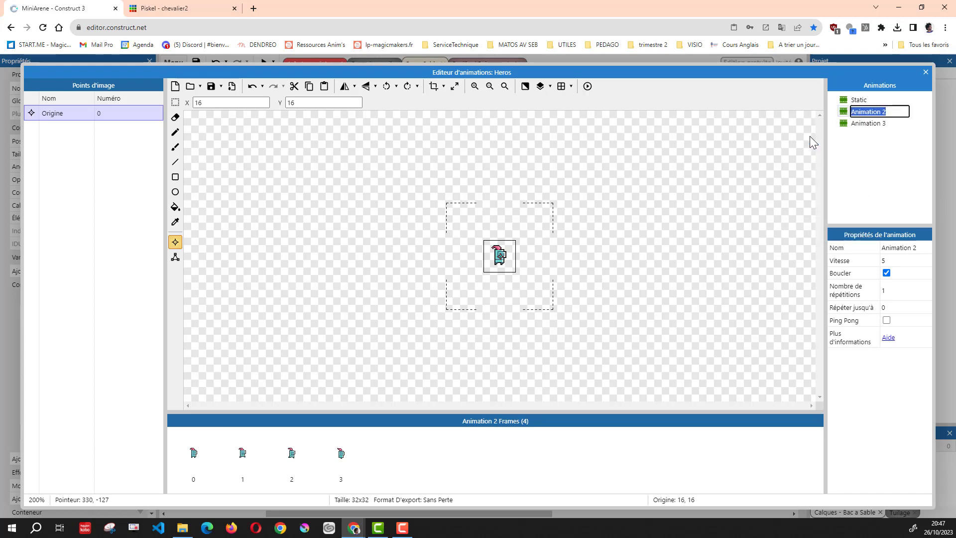
pyautogui.write('Gauche')
pyautogui.press('Return')
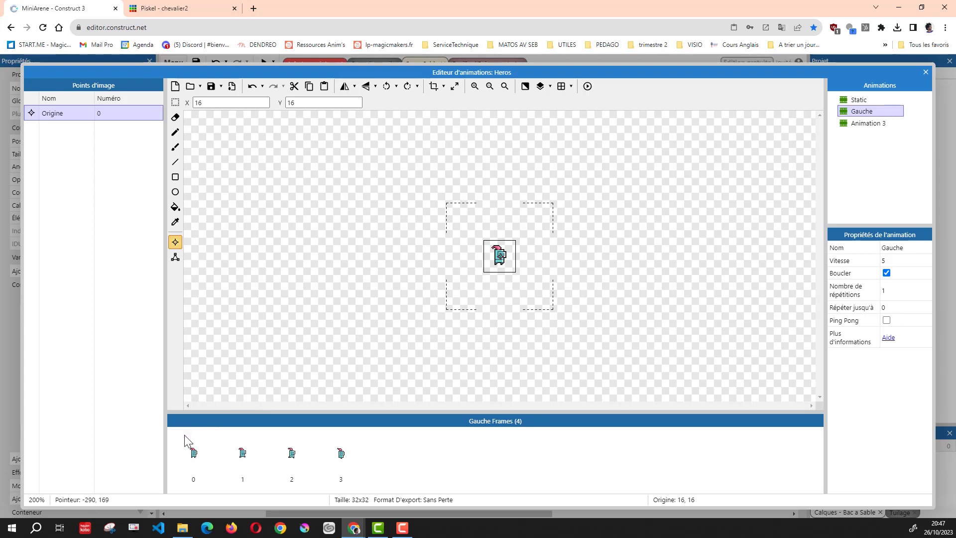
# Rename Animation 3 of the Heros sprite as Droite and close the animation editor.
pyautogui.click(868, 124)
pyautogui.rightClick(868, 123)
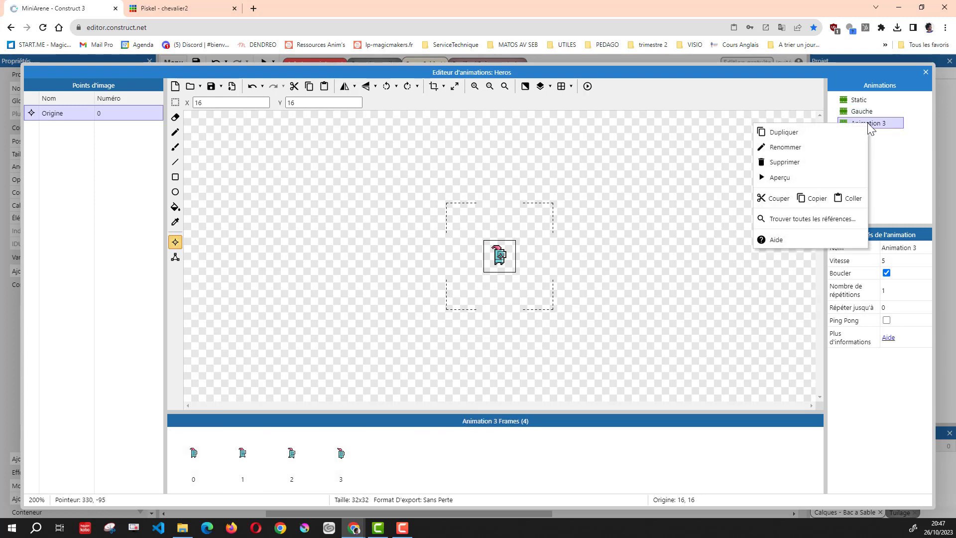
pyautogui.click(815, 146)
pyautogui.write('Droite')
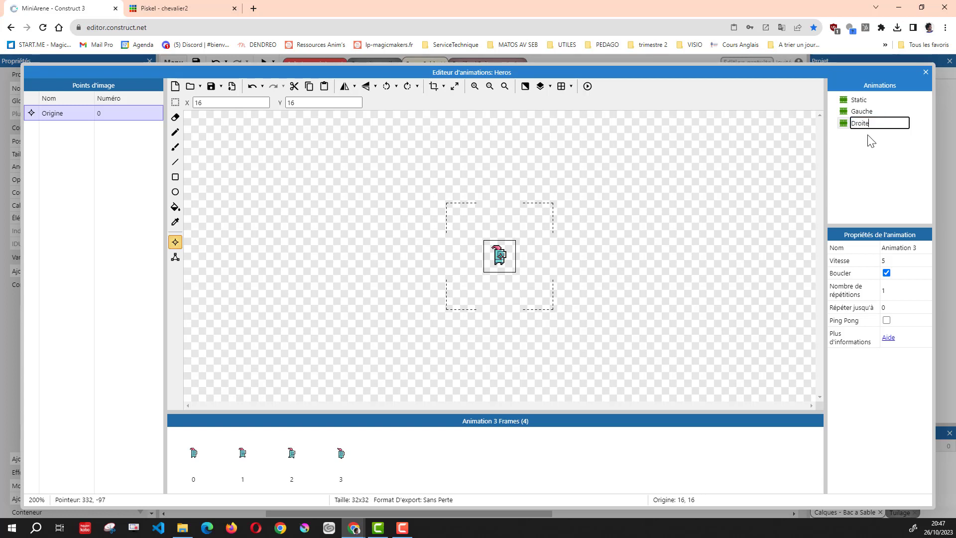
pyautogui.press('Return')
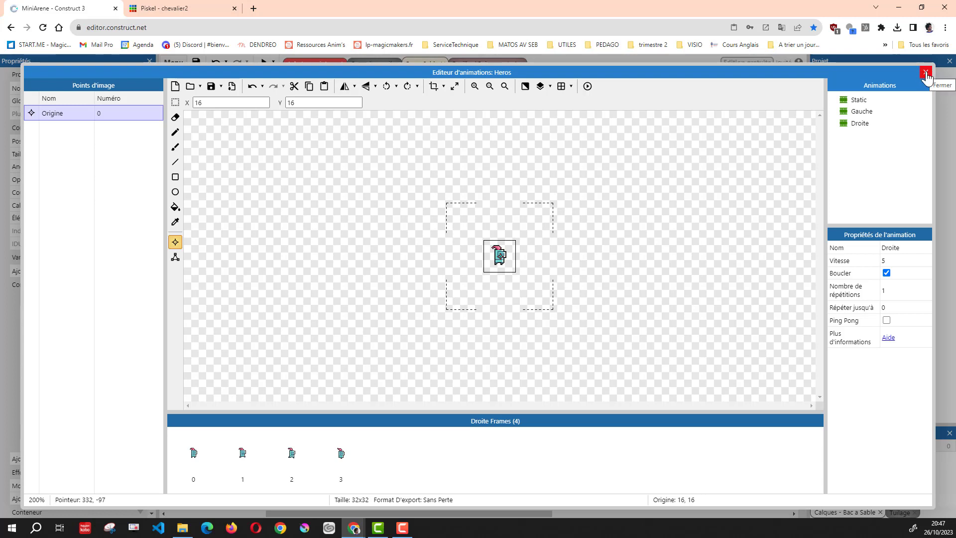
pyautogui.click(926, 74)
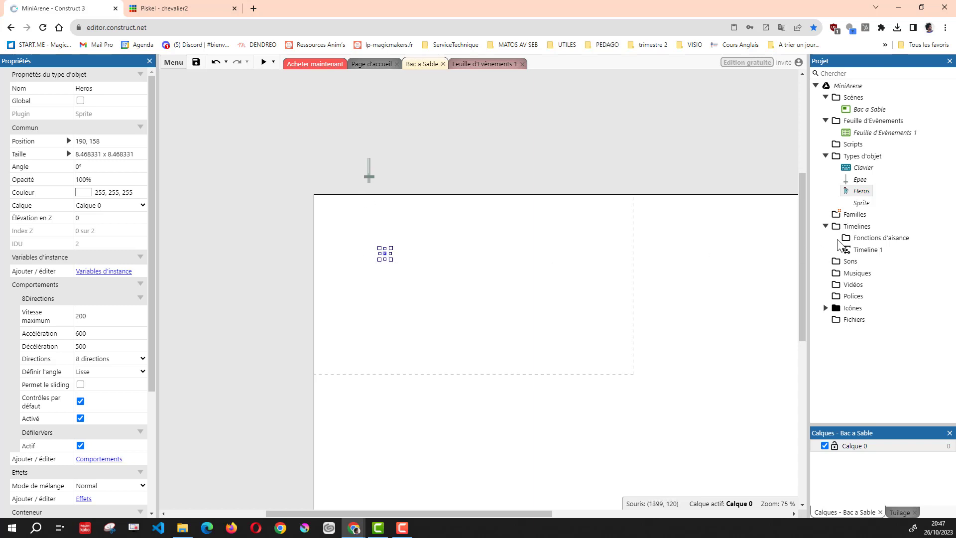
# Reopen the Heros sprite's animations and crop the transparent margins across all animations.
pyautogui.doubleClick(863, 194)
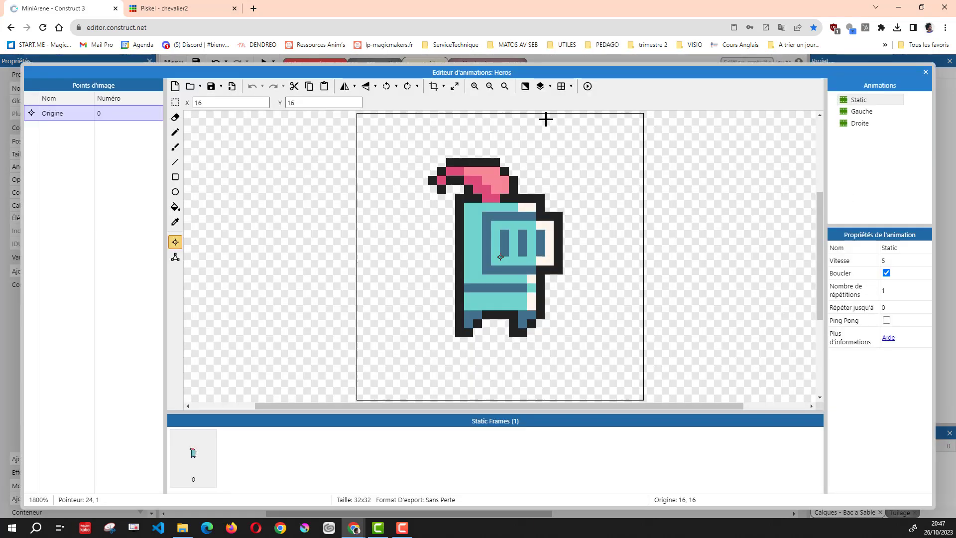
pyautogui.keyDown('ctrl'); pyautogui.scroll(-4, 508, 213); pyautogui.keyUp('ctrl')
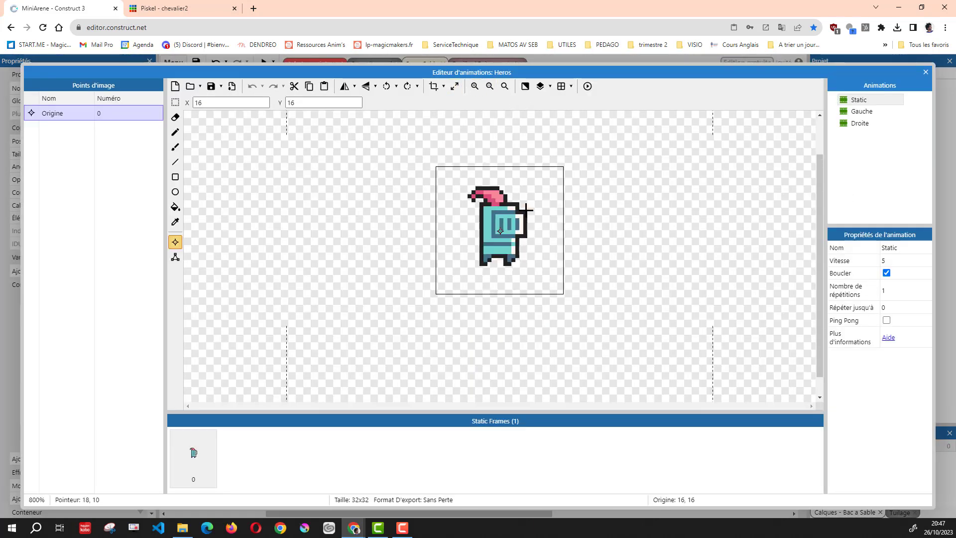
pyautogui.keyDown('ctrl'); pyautogui.scroll(2, 585, 229); pyautogui.keyUp('ctrl')
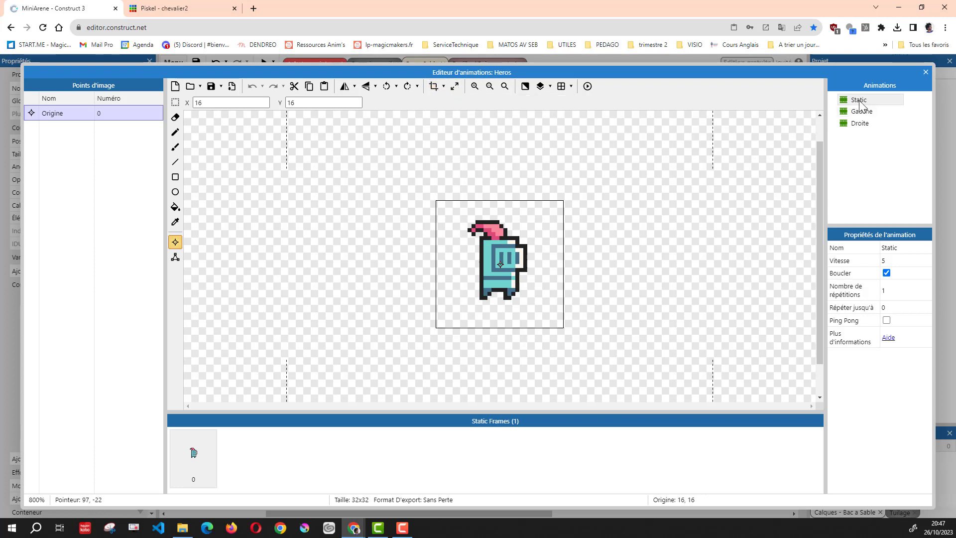
pyautogui.click(443, 86)
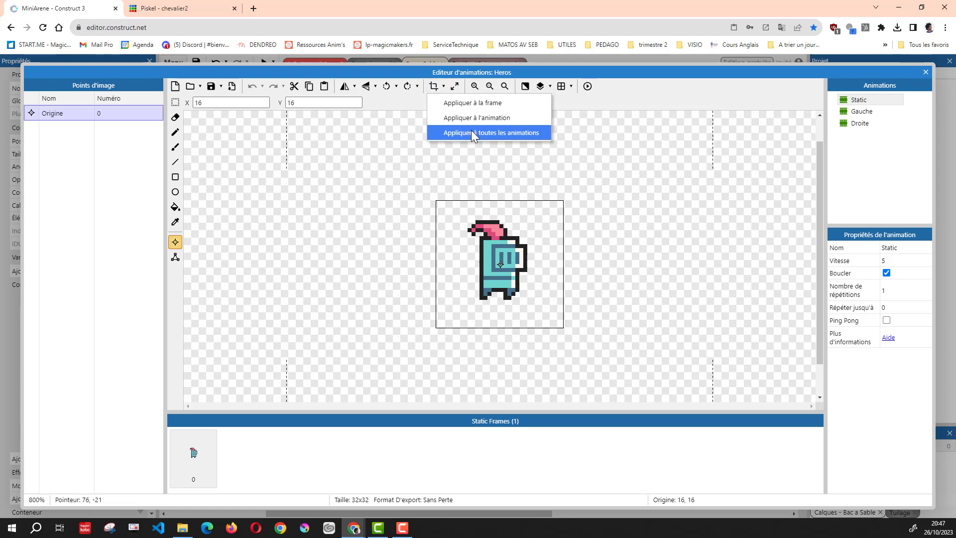
pyautogui.click(470, 132)
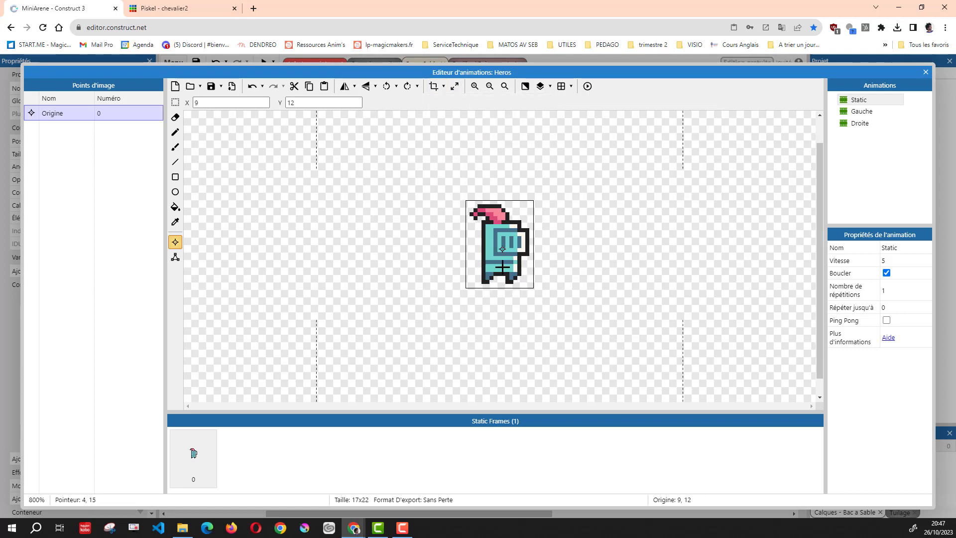
# Resize the Heros images to a width of 220 pixels, keeping the aspect ratio and applying the change to all animations.
pyautogui.click(455, 87)
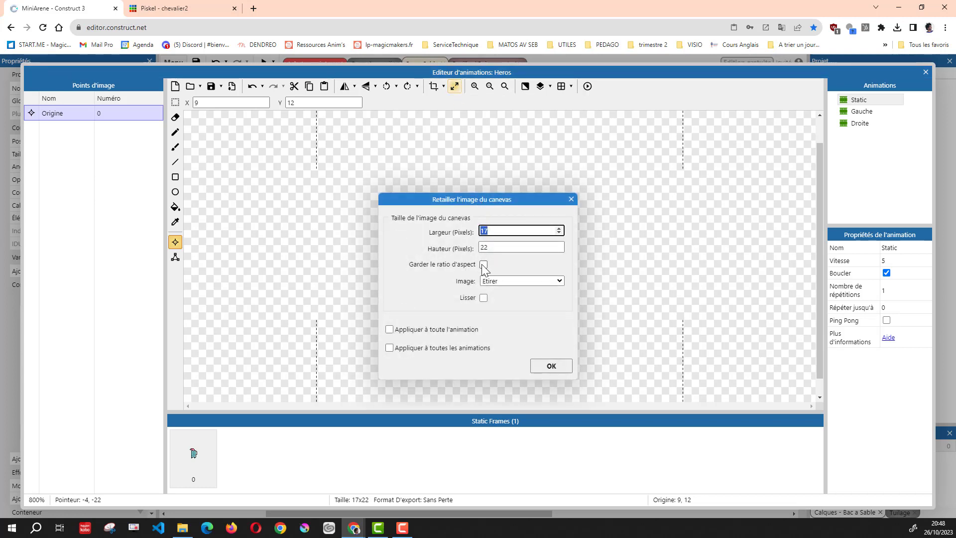
pyautogui.click(483, 264)
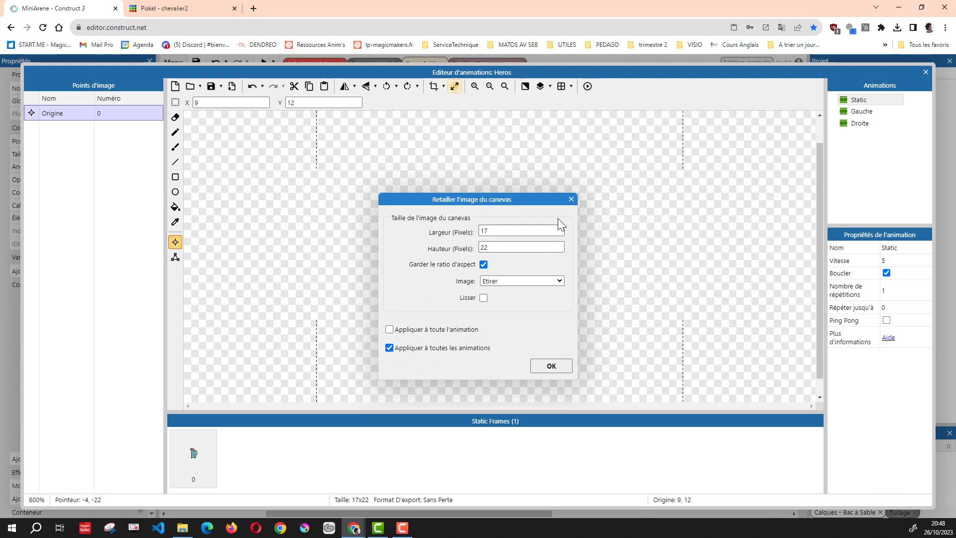
pyautogui.doubleClick(502, 231)
pyautogui.write('220')
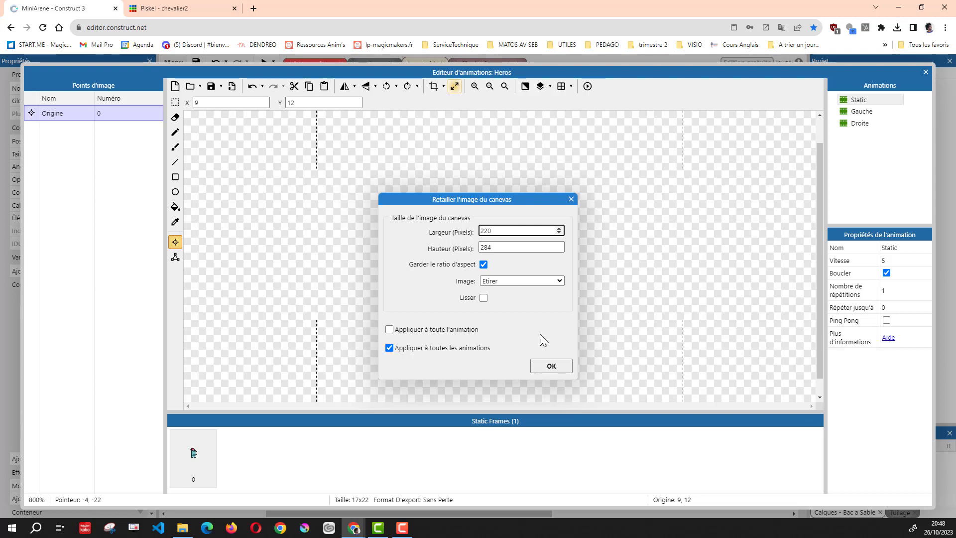
pyautogui.click(551, 366)
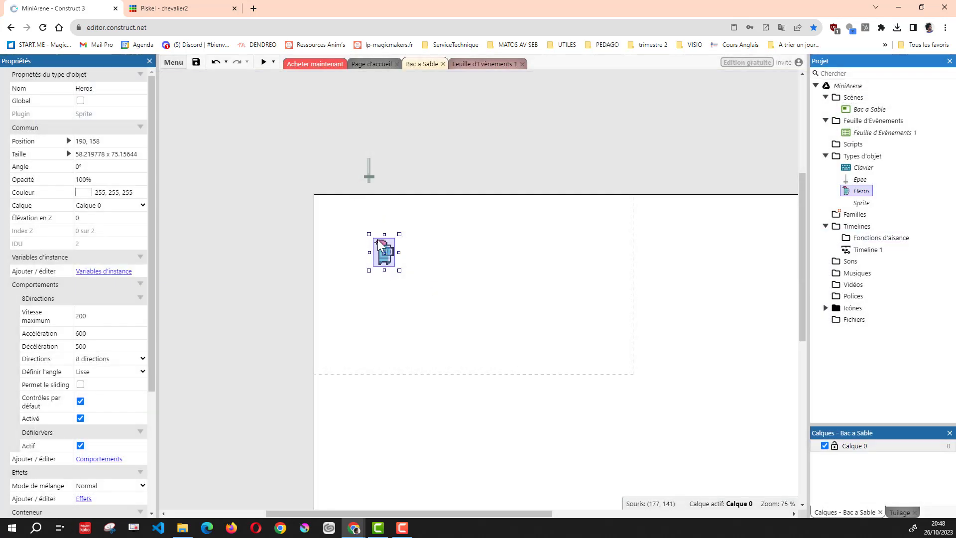
pyautogui.click(422, 220)
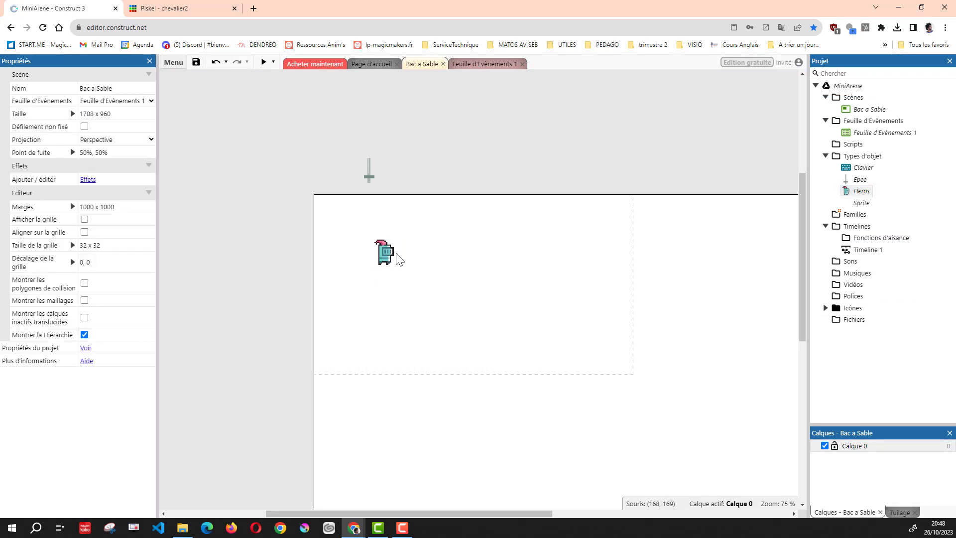
# Open the Epee sprite's animations and duplicate its Gauche animation.
pyautogui.doubleClick(857, 180)
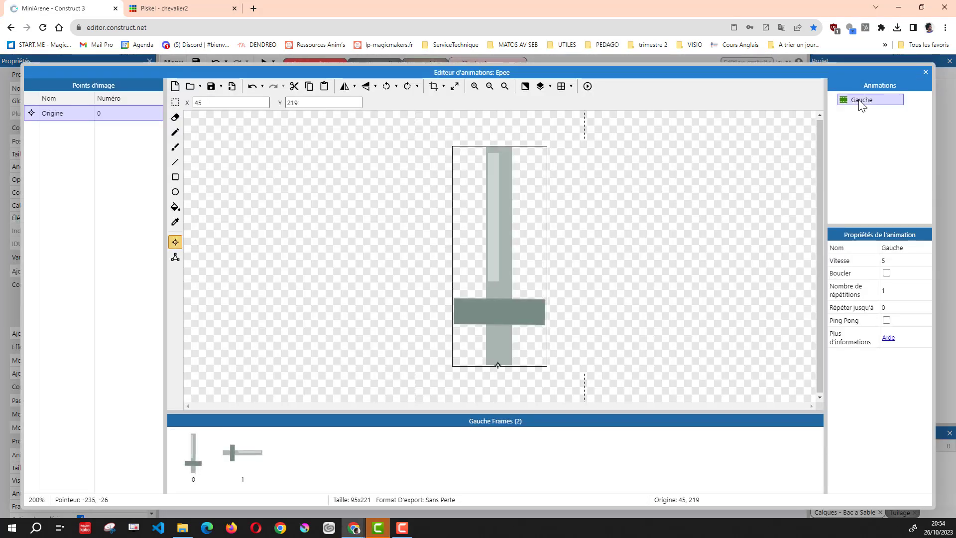
pyautogui.doubleClick(860, 100)
pyautogui.click(845, 103)
pyautogui.rightClick(845, 98)
pyautogui.click(807, 113)
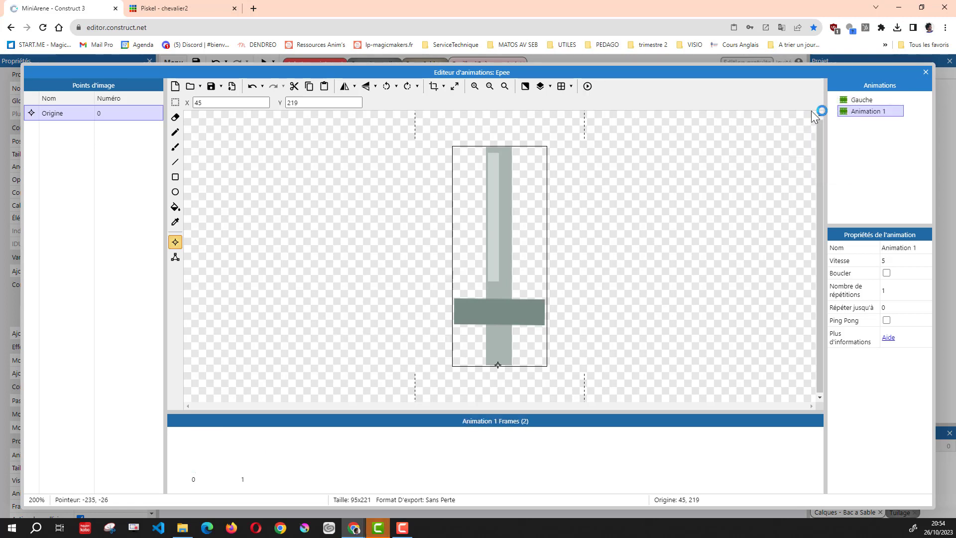
# Rename the duplicated Epee animation as Droite.
pyautogui.rightClick(870, 112)
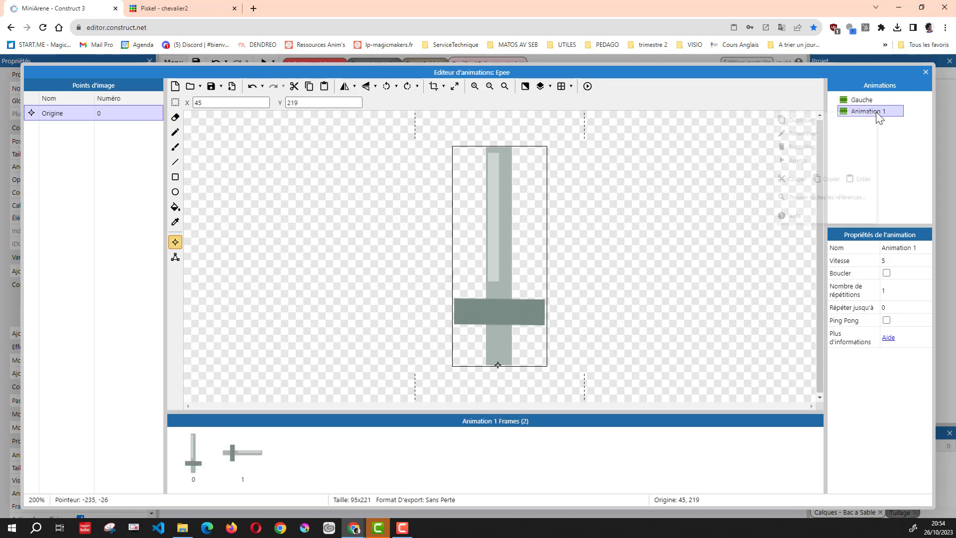
pyautogui.click(811, 141)
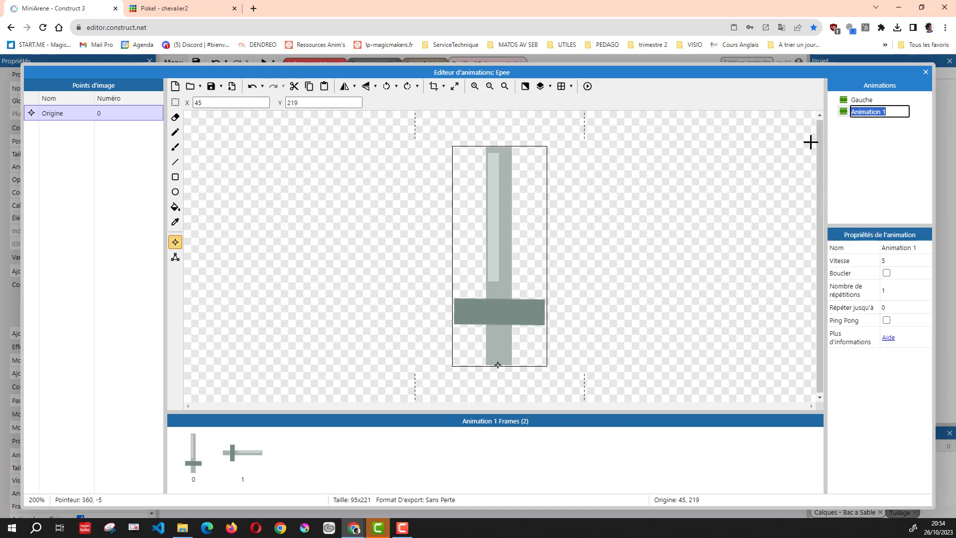
pyautogui.write('Droite')
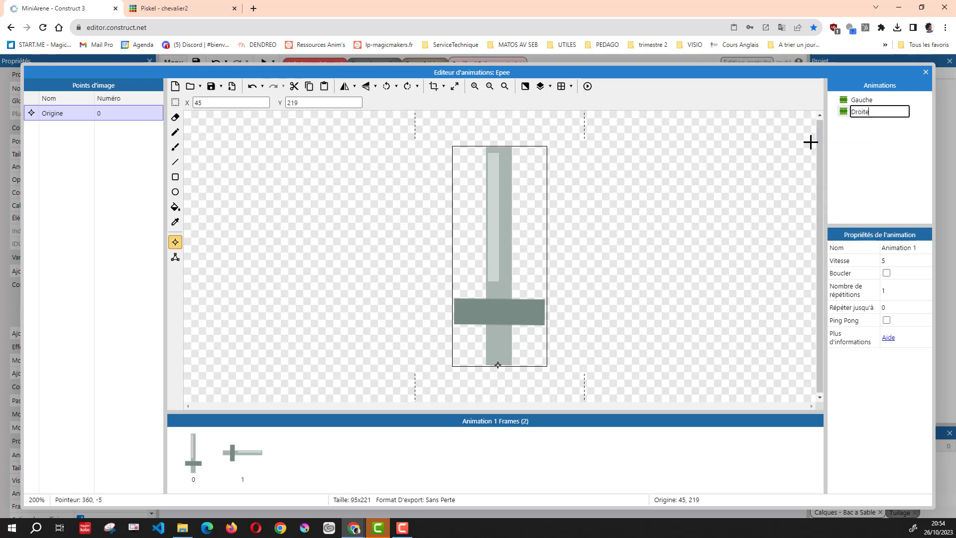
pyautogui.press('Return')
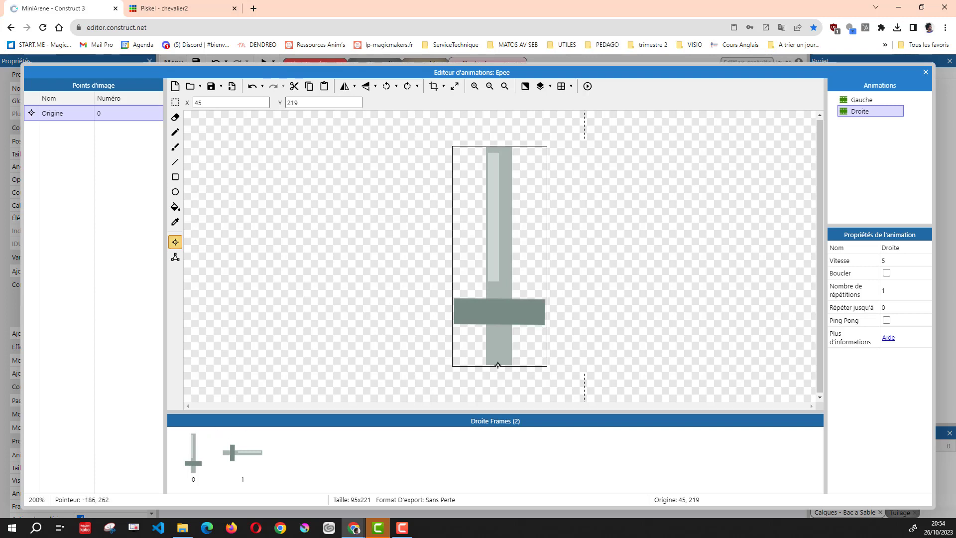
# Rotate frame 1 of Epee's Gauche animation by 180° so the sword points left, and compare it with the Droite animation.
pyautogui.click(866, 101)
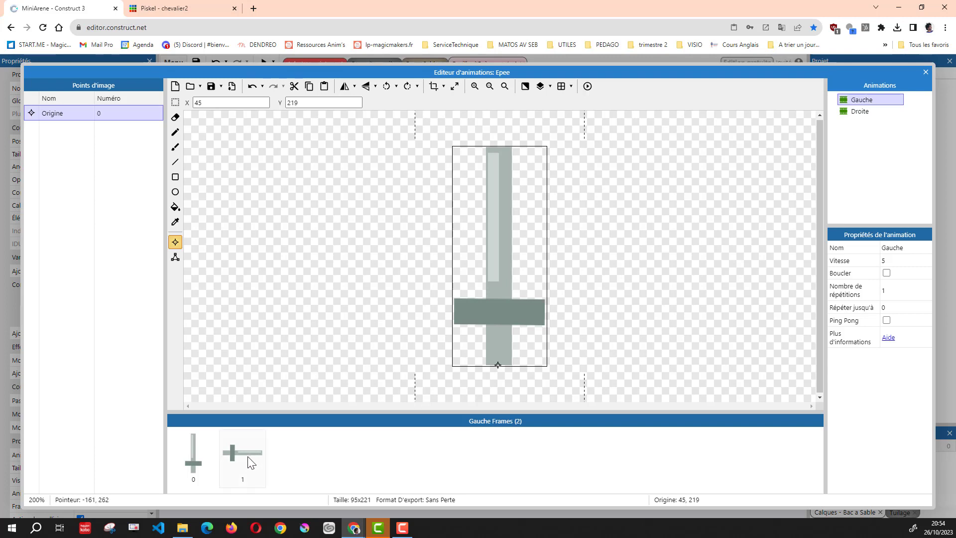
pyautogui.click(249, 459)
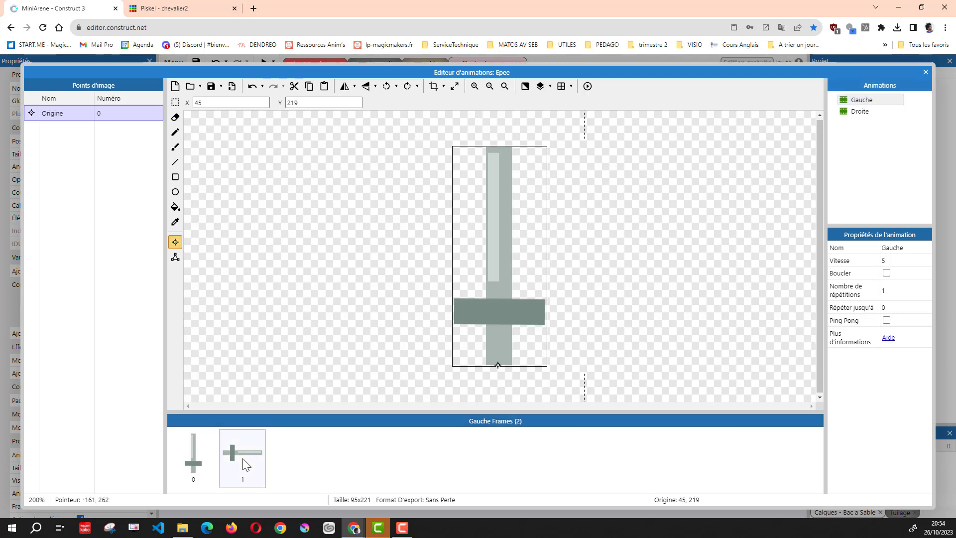
pyautogui.click(384, 85)
pyautogui.click(384, 84)
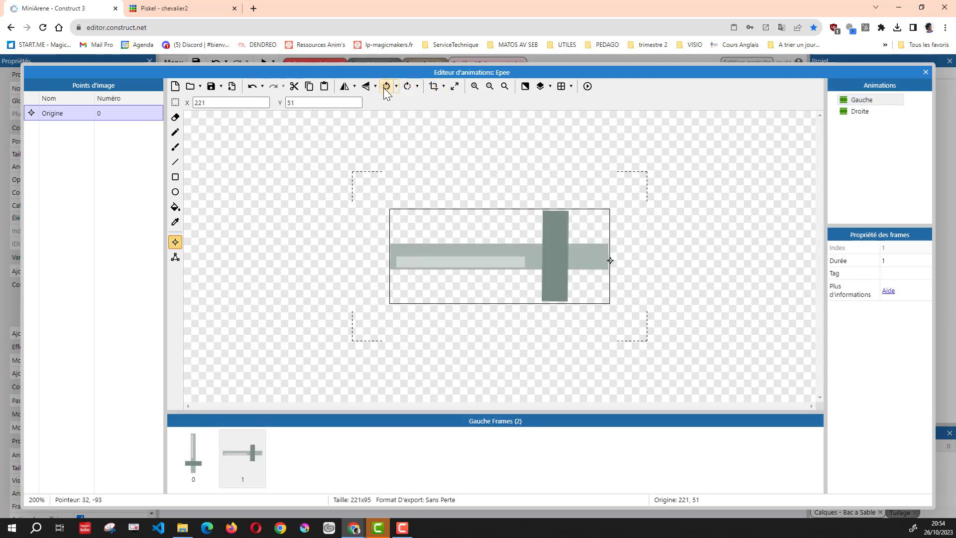
pyautogui.click(858, 112)
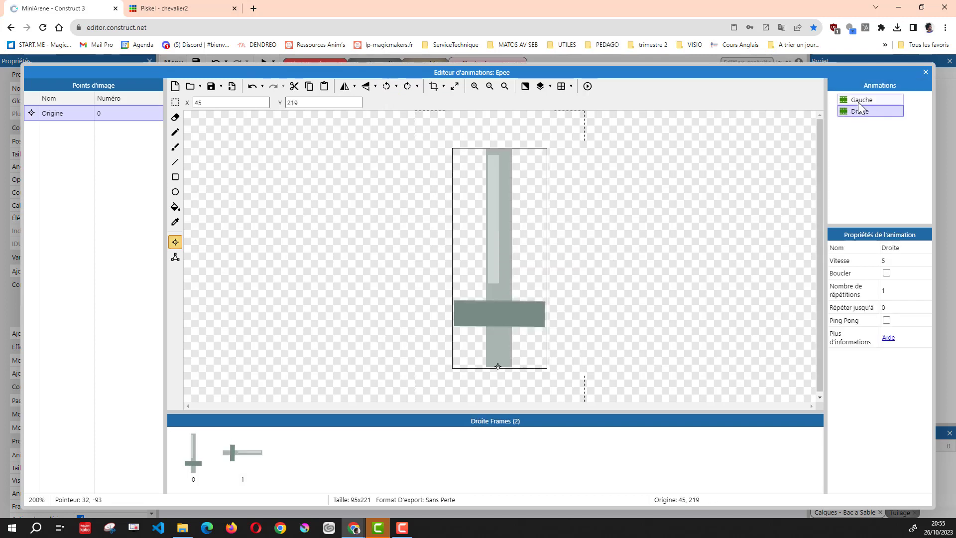
pyautogui.click(860, 100)
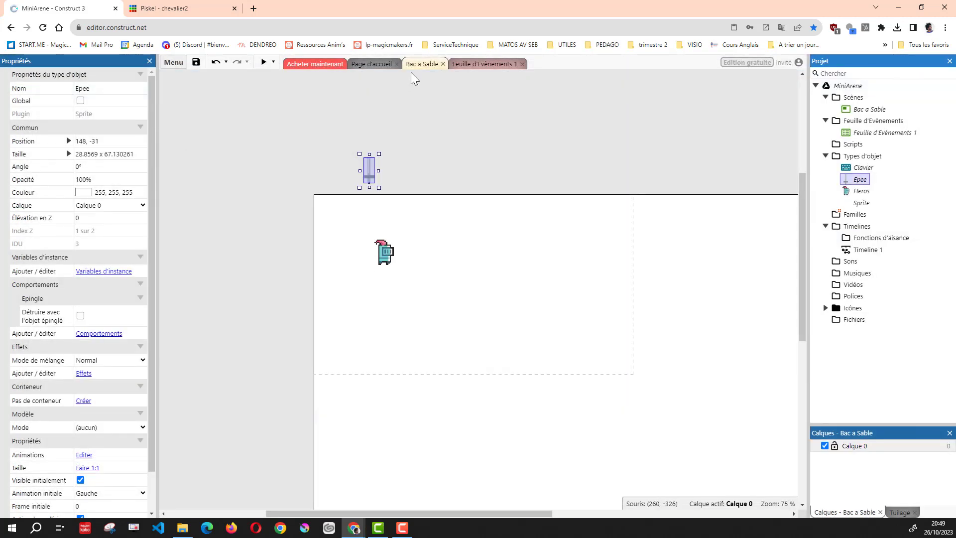
# In Feuille d'Evènements 1, add a sub-event to the Espace key event with the Heros condition "Est symétrique (horizontalement)".
pyautogui.click(493, 63)
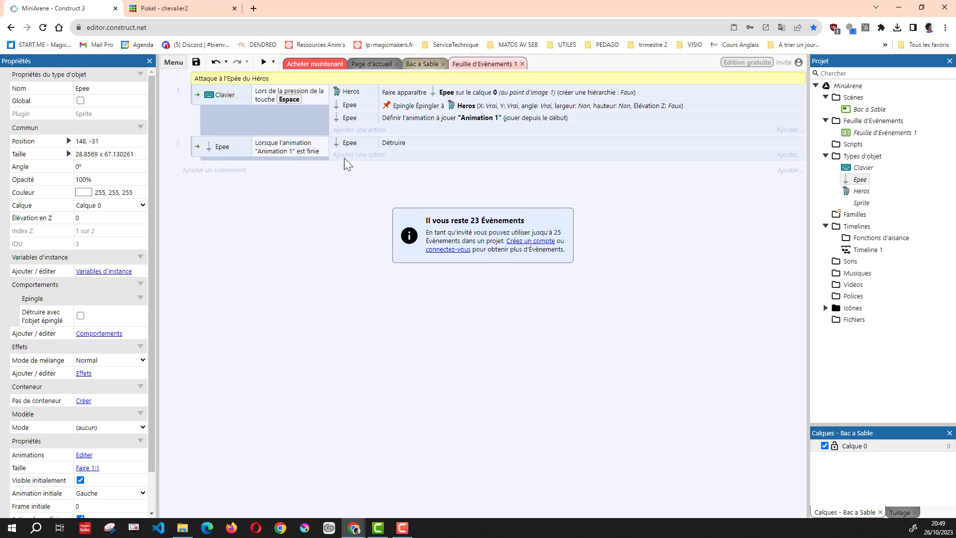
pyautogui.click(195, 100)
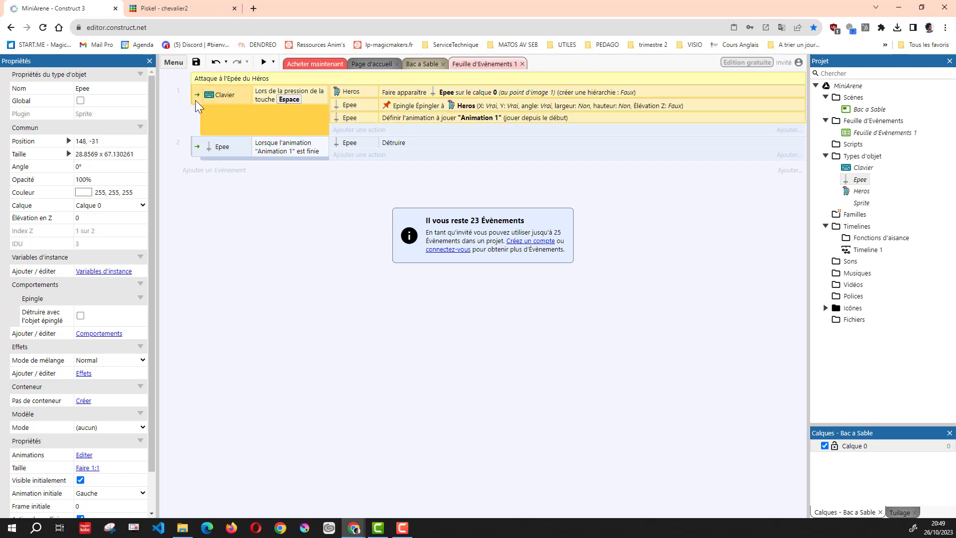
pyautogui.rightClick(195, 100)
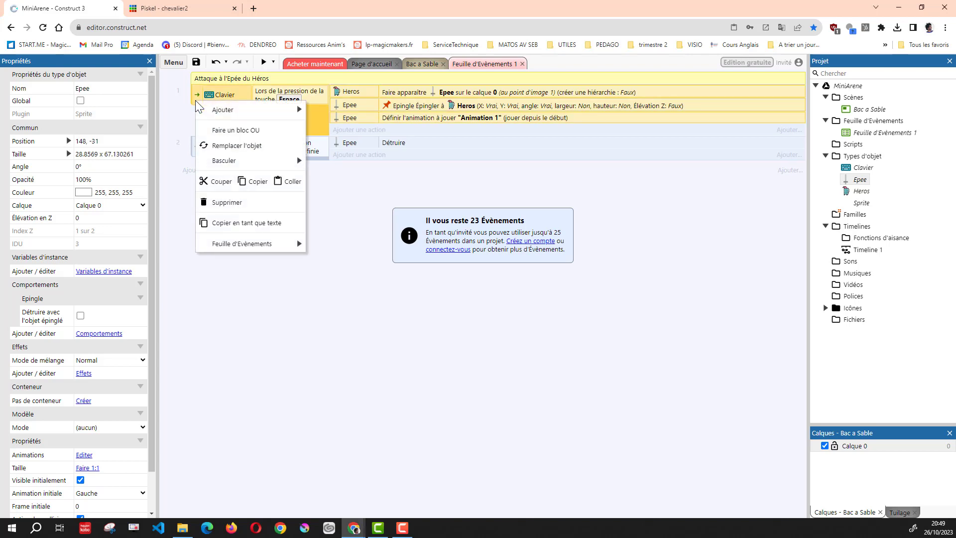
pyautogui.moveTo(227, 109)
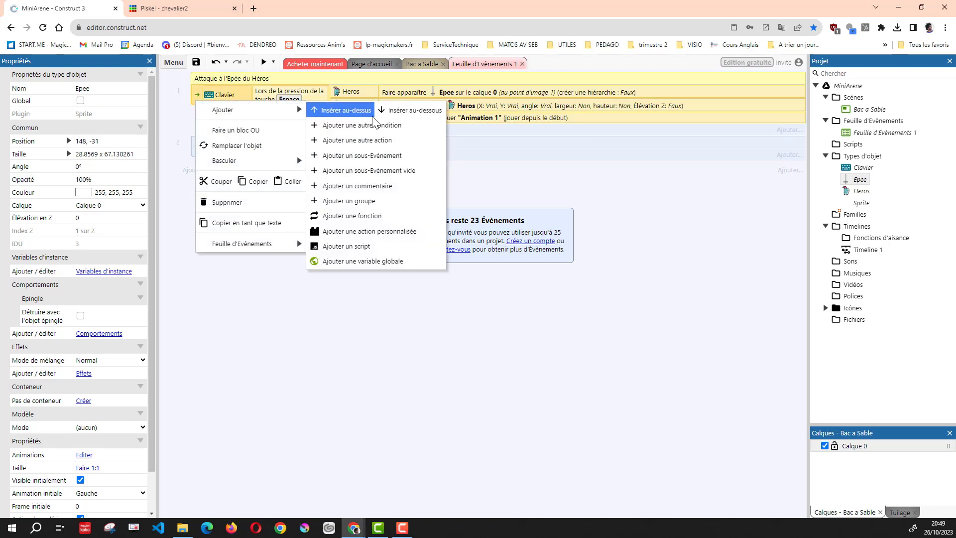
pyautogui.click(408, 154)
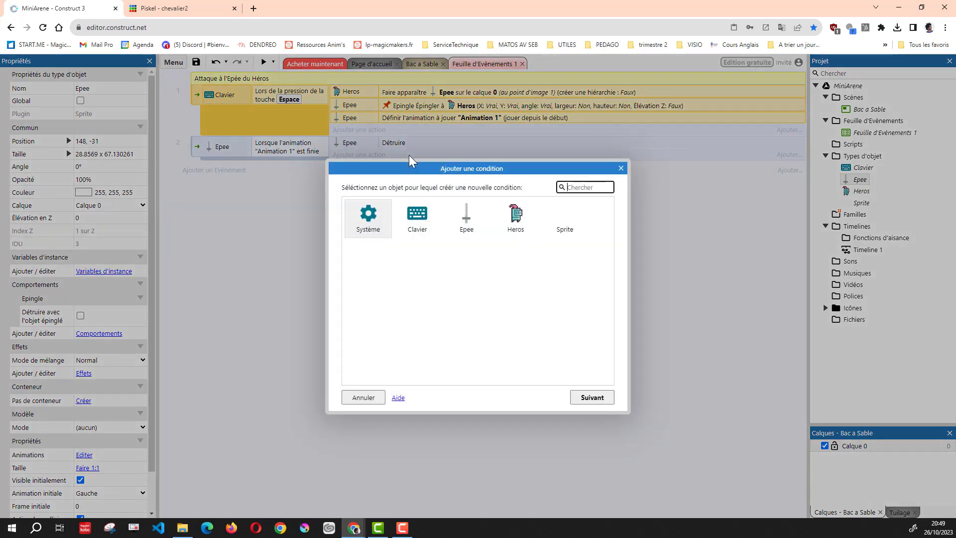
pyautogui.doubleClick(513, 219)
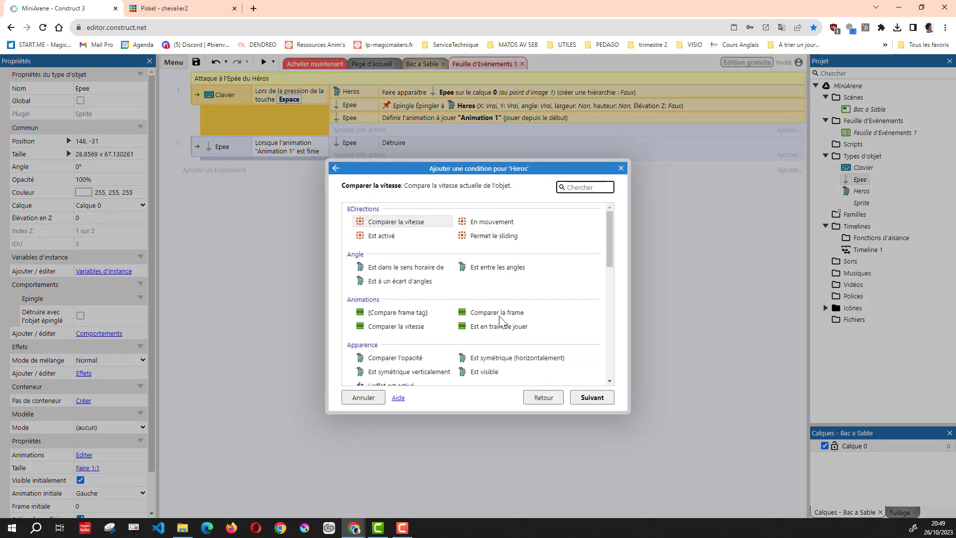
pyautogui.doubleClick(528, 358)
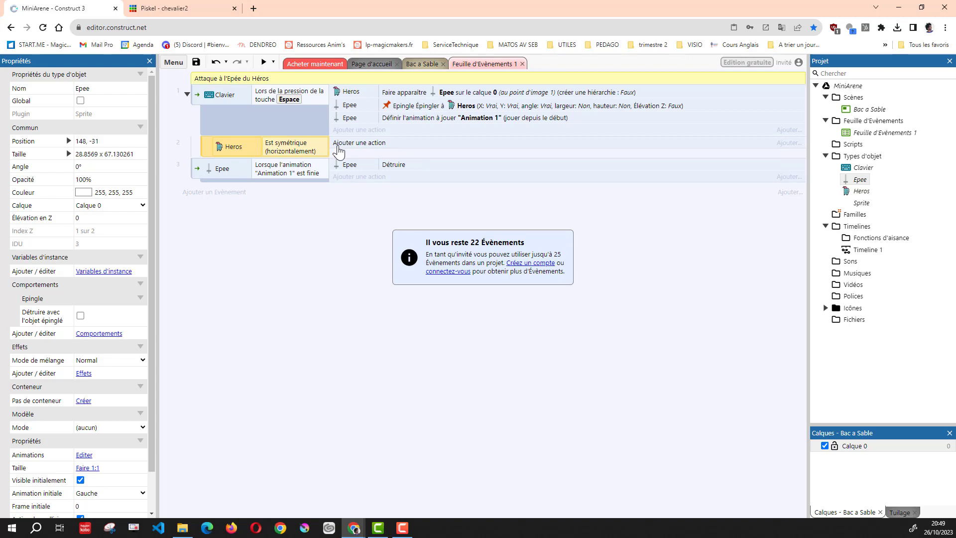
# Move Epee's "Définir l'animation" action from the Espace event into the Heros symmetry sub-event and set its animation to "Gauche".
pyautogui.click(354, 118)
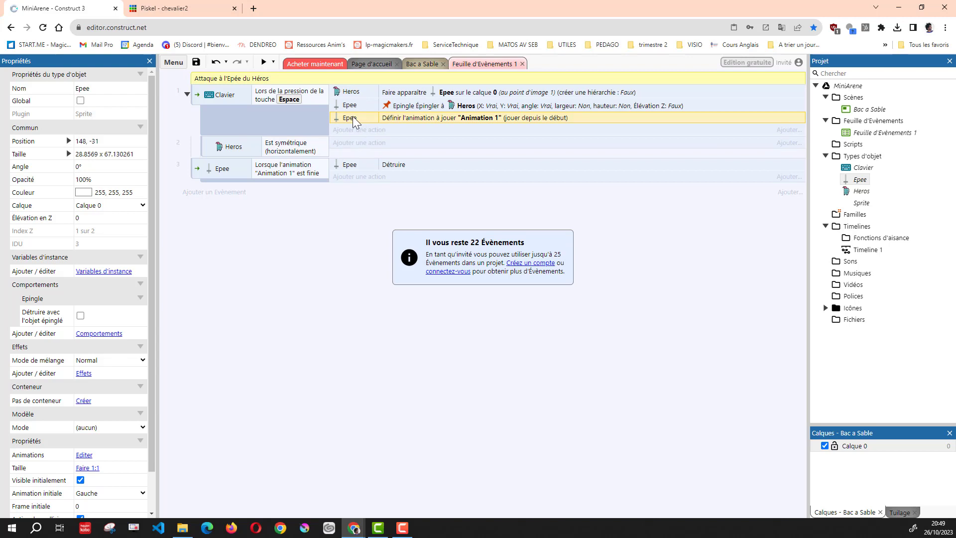
pyautogui.moveTo(353, 116); pyautogui.dragTo(350, 143)
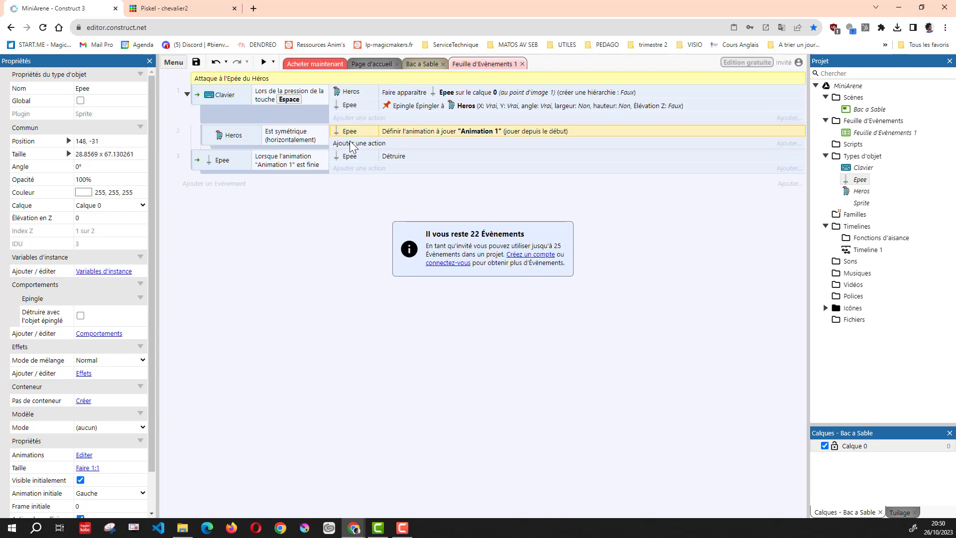
pyautogui.doubleClick(476, 133)
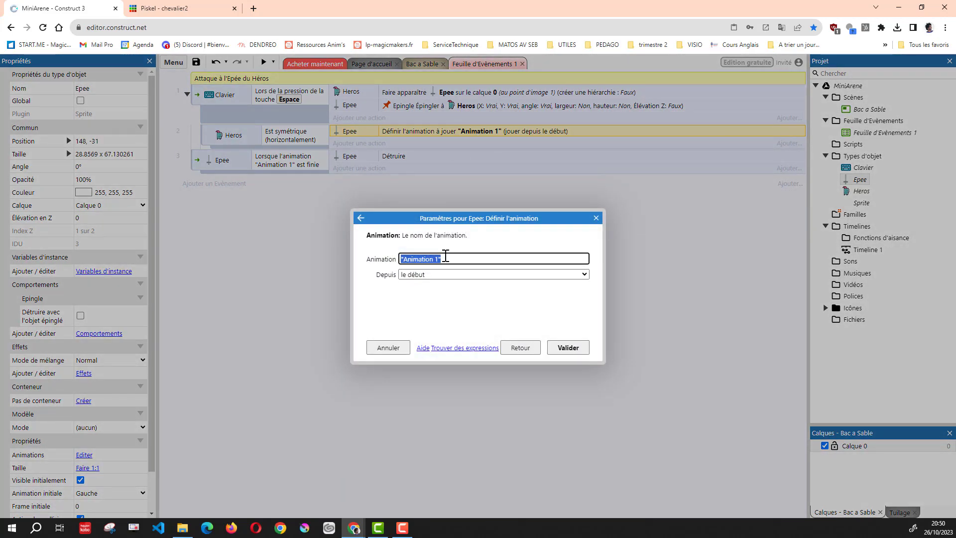
pyautogui.press('BackSpace')
pyautogui.write('"')
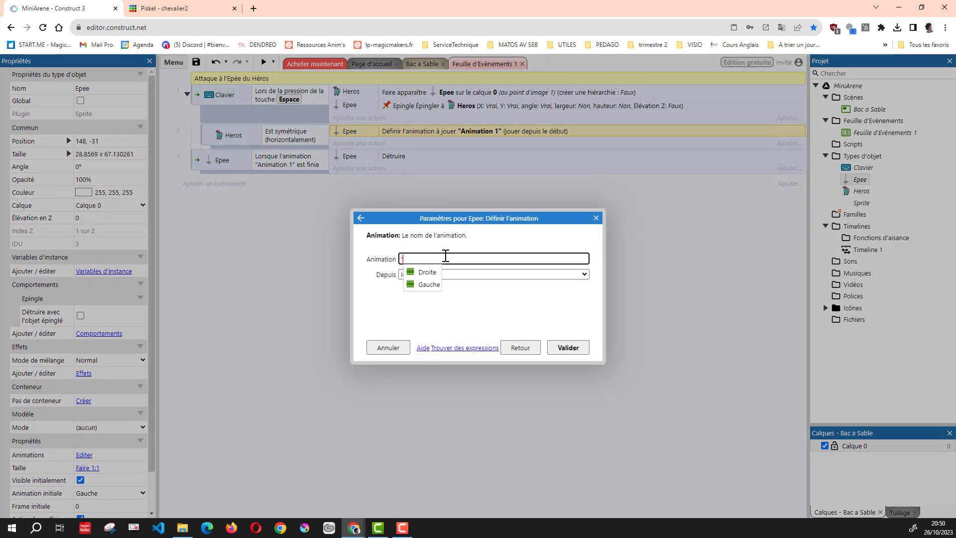
pyautogui.click(427, 285)
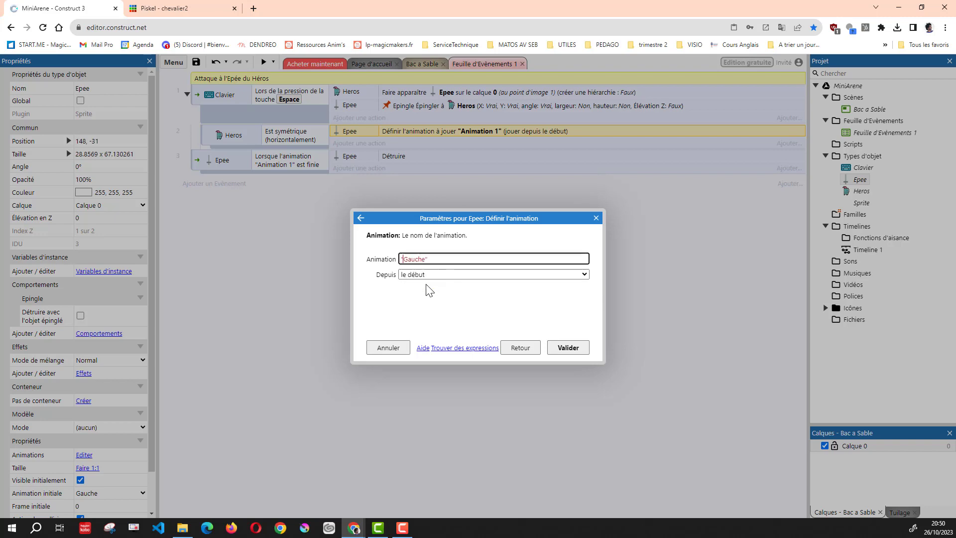
pyautogui.click(572, 344)
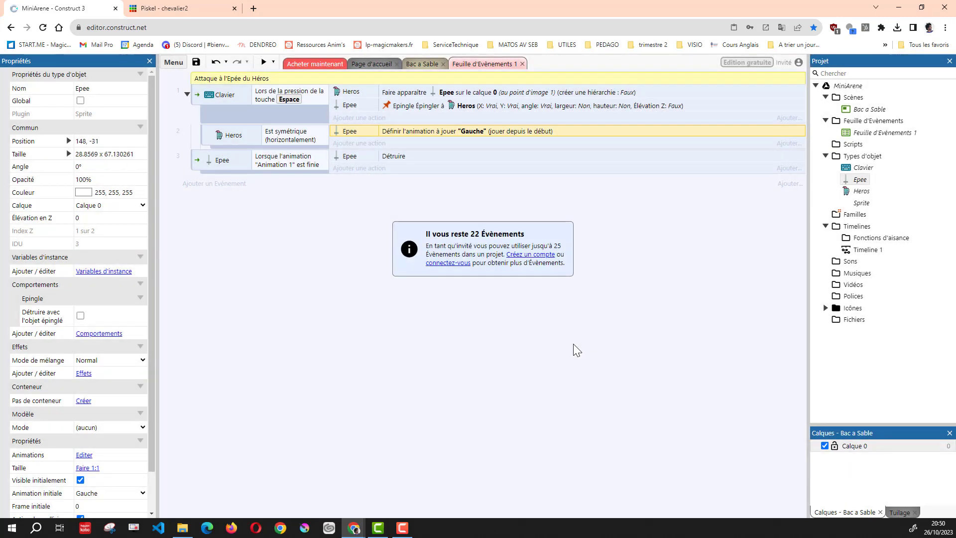
# Duplicate the Heros "Est symétrique (horizontalement)" sub-event and invert the condition in the copy.
pyautogui.click(208, 137)
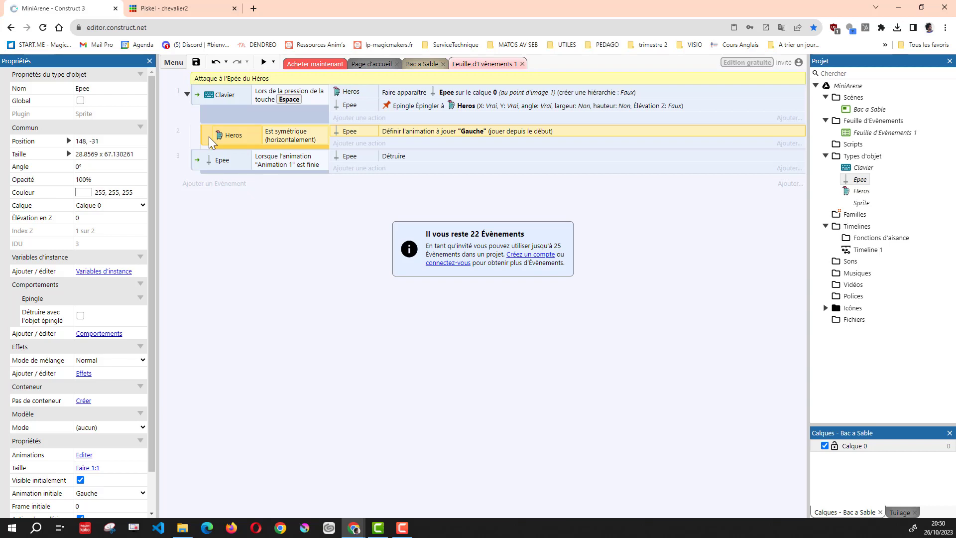
pyautogui.hotkey('ctrl', 'v')
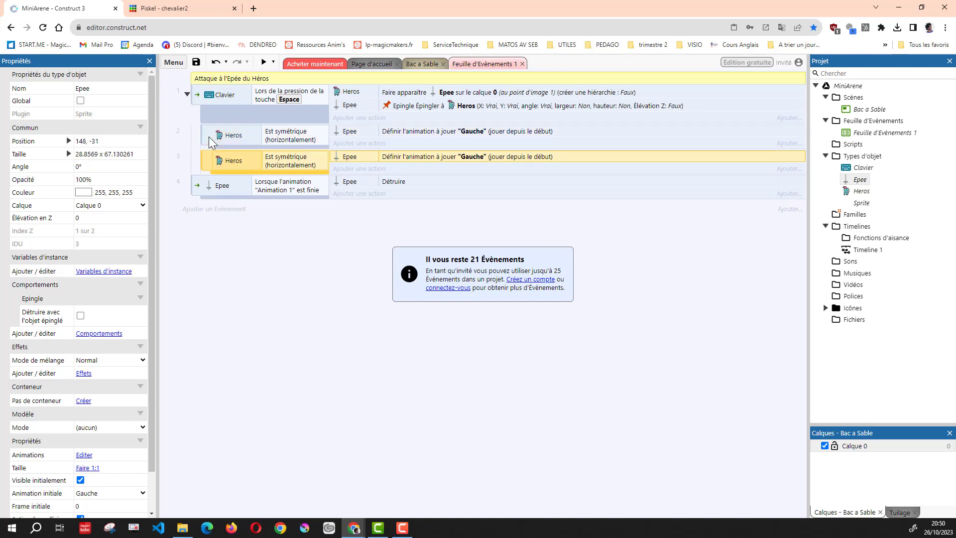
pyautogui.rightClick(272, 162)
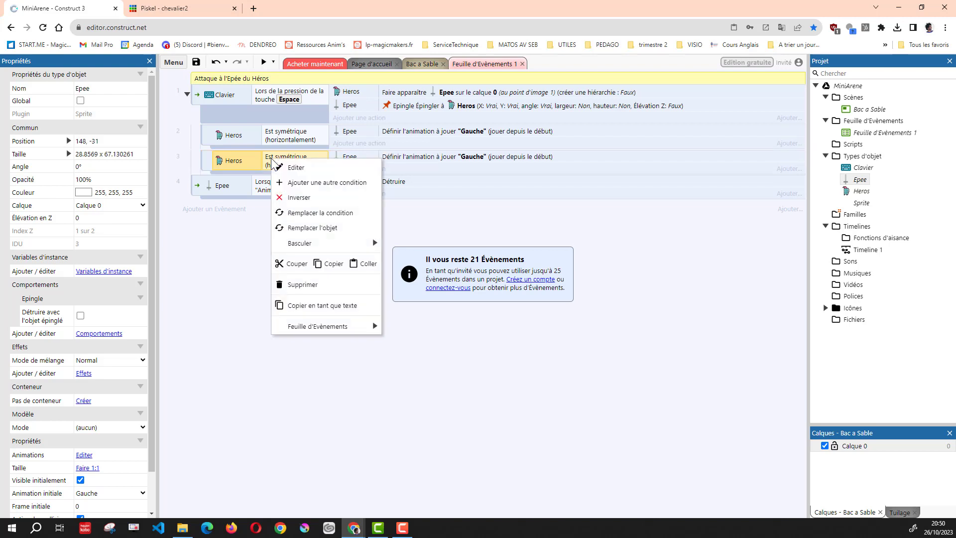
pyautogui.click(292, 197)
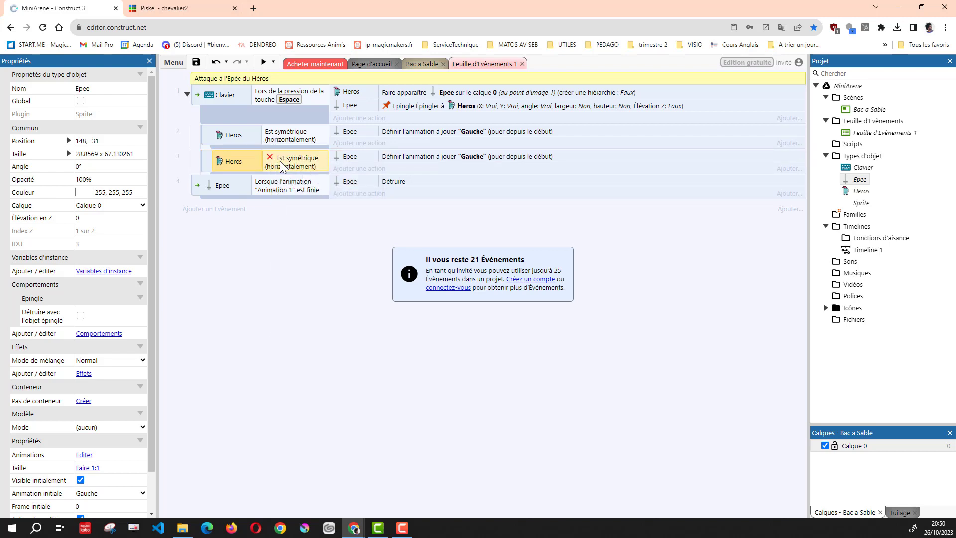
# Set the animation of the Epee action in the inverted-condition sub-event to "Droite".
pyautogui.doubleClick(468, 157)
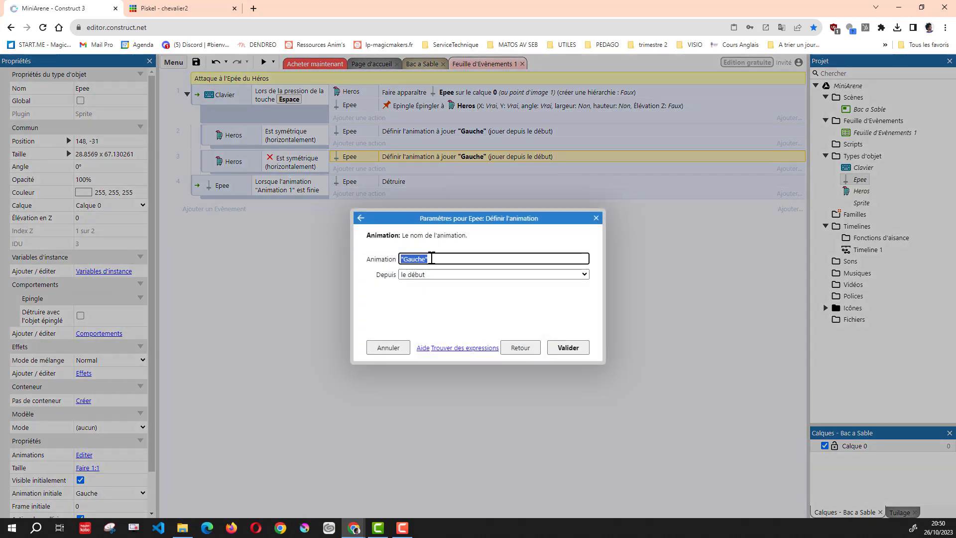
pyautogui.press('BackSpace')
pyautogui.write('"')
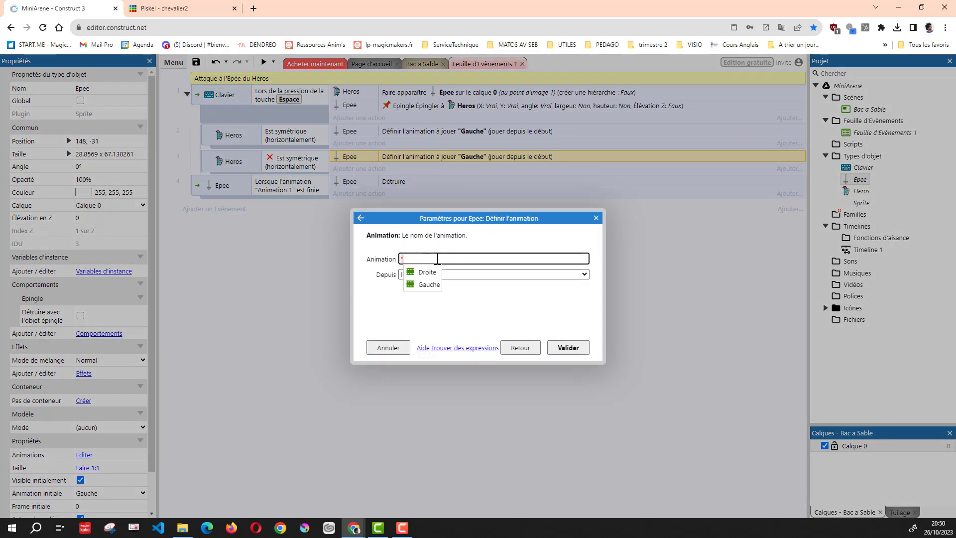
pyautogui.click(422, 274)
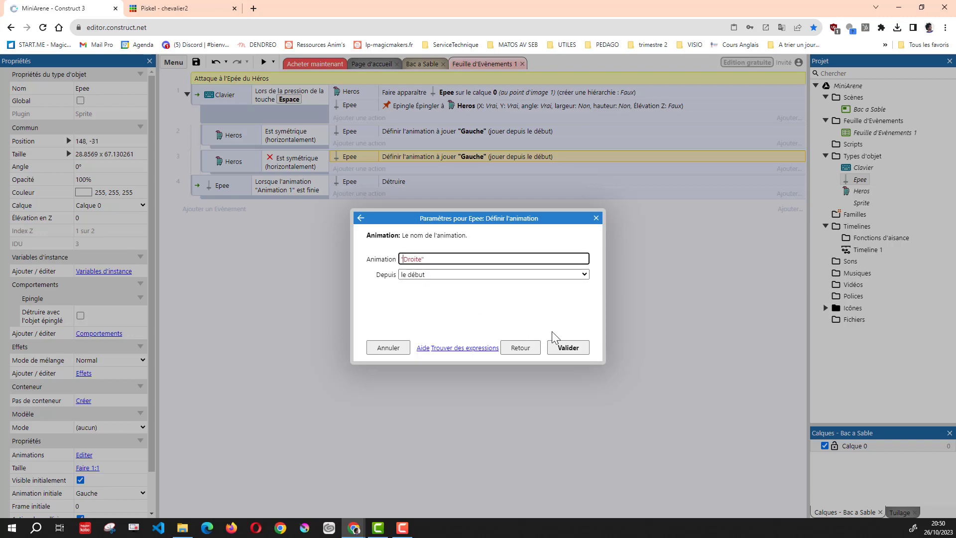